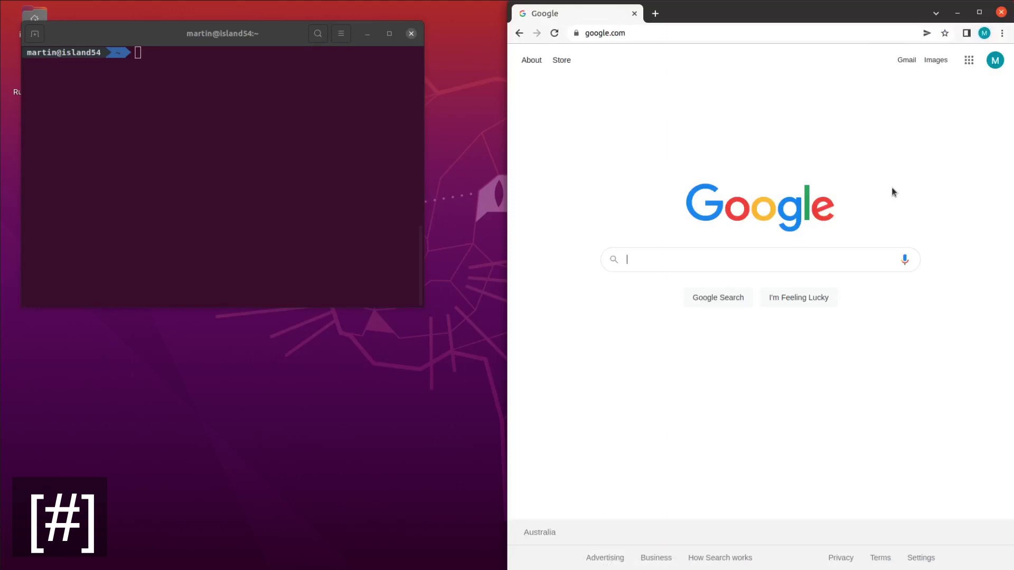
# Open gimp.org in the browser and go to the GIMP 2.10.30 downloads page
pyautogui.click(641, 33)
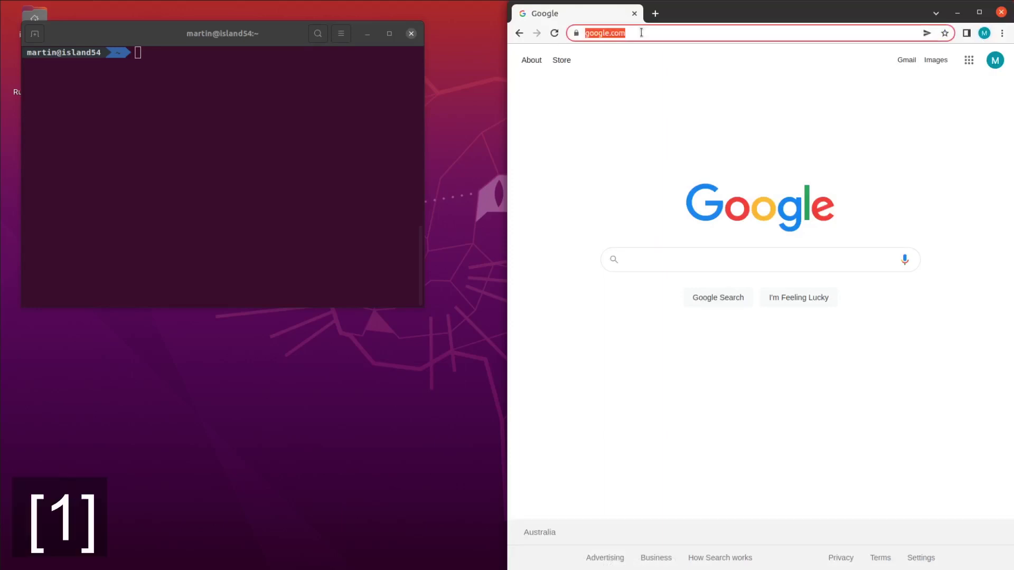
pyautogui.write('gimp')
pyautogui.press('Return')
pyautogui.click(610, 162)
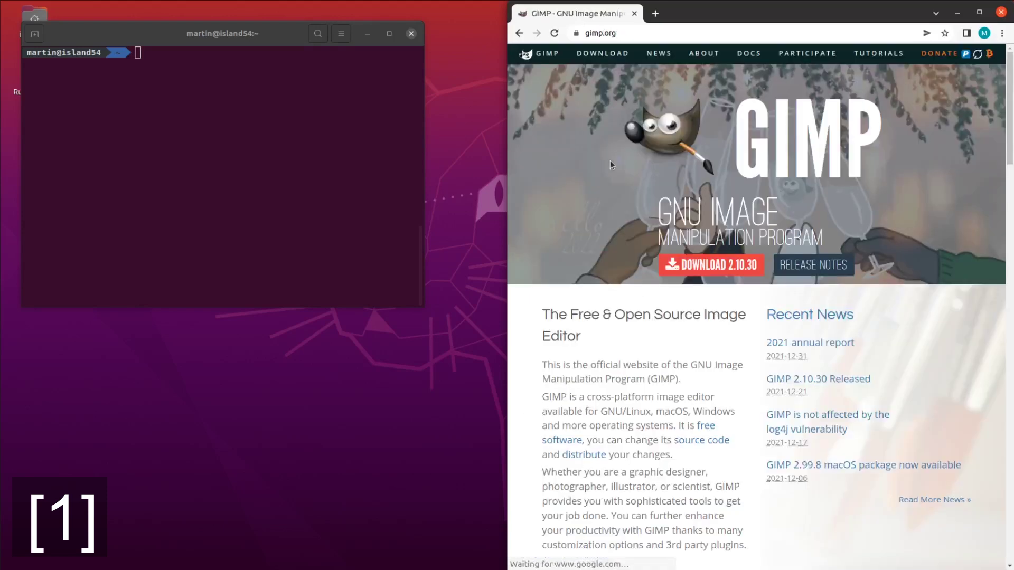
pyautogui.click(721, 265)
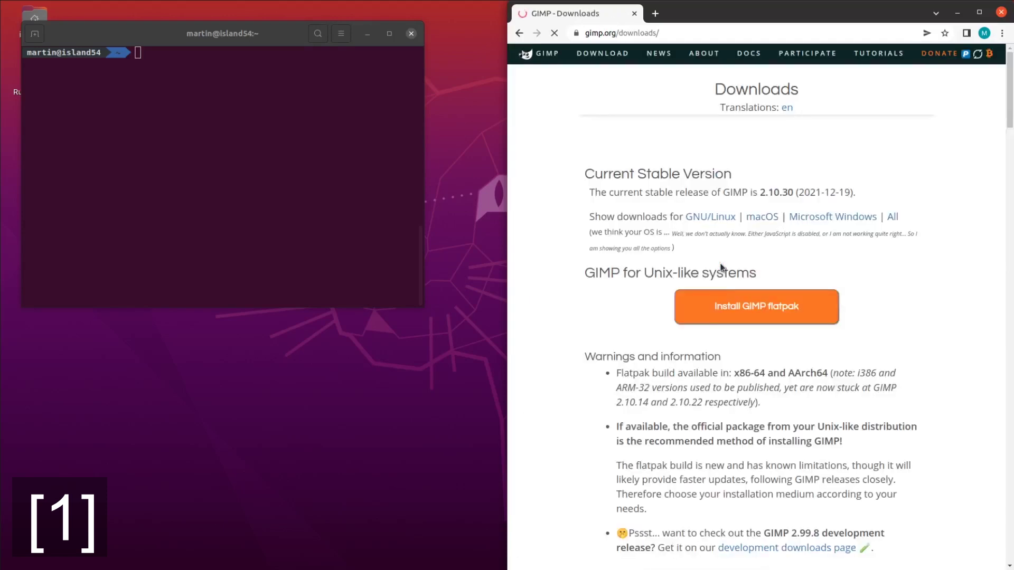
# Switch to the terminal and install GIMP with sudo apt install gimp
pyautogui.click(276, 136)
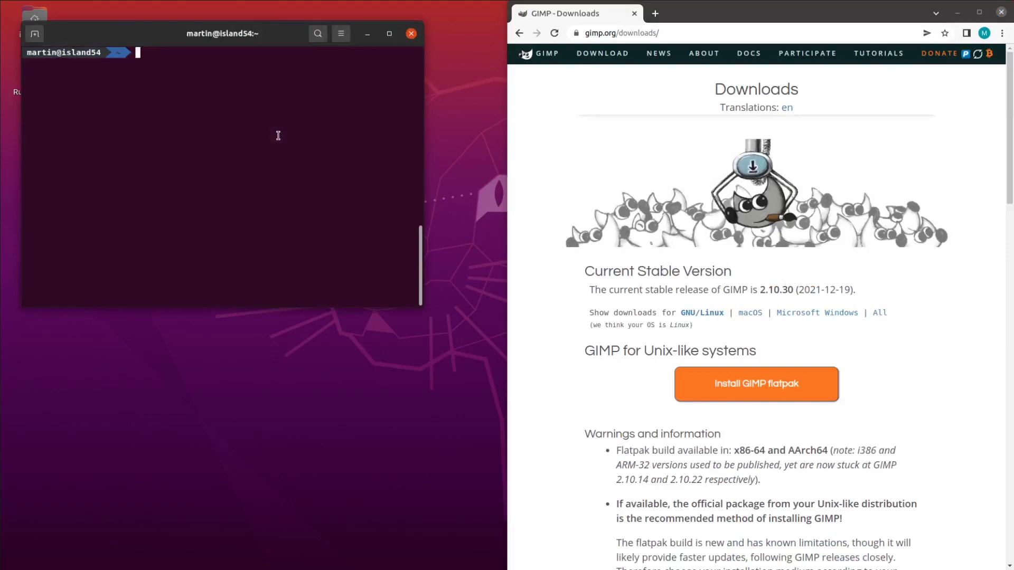
pyautogui.write('sudo apt install gimp')
pyautogui.press('Return')
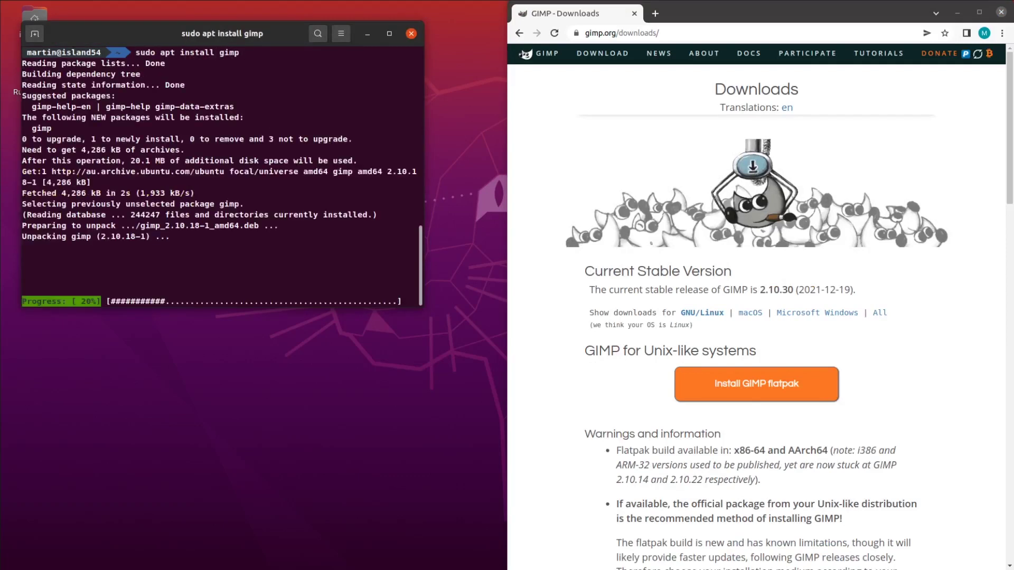
# Switch to the browser and open Blender's download page at blender.org/download
pyautogui.click(702, 33)
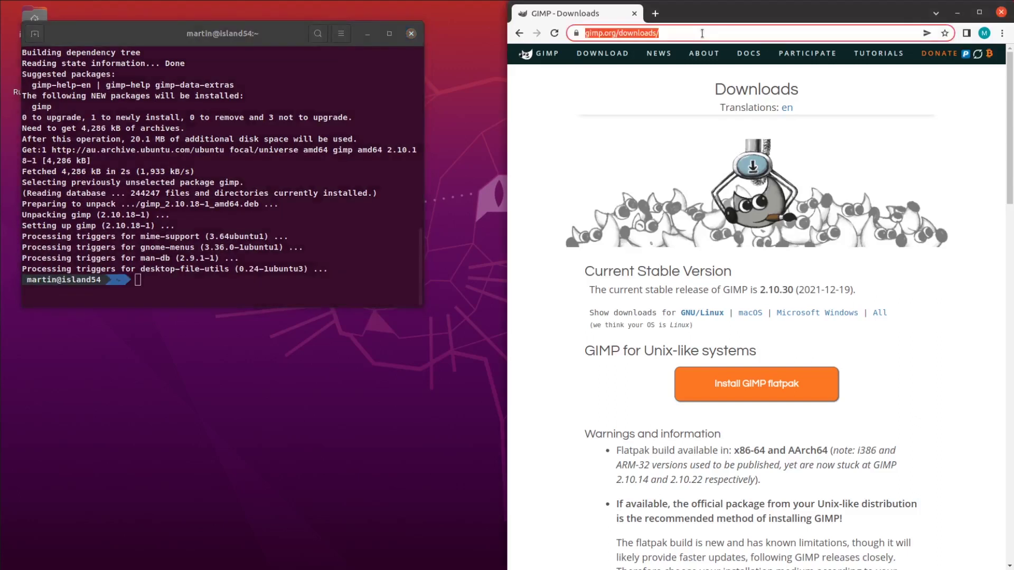
pyautogui.write('blender')
pyautogui.press('Return')
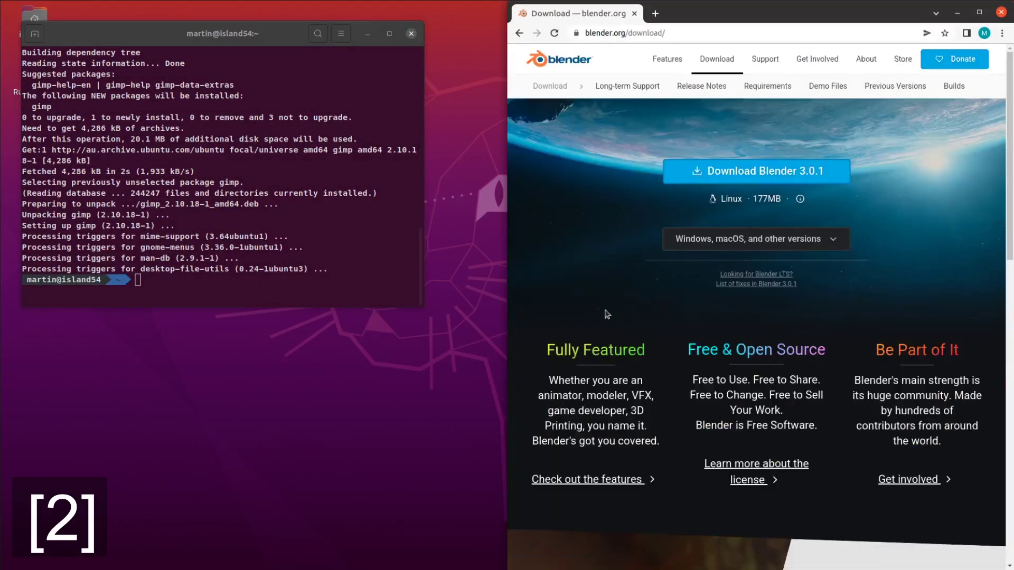
# Switch to the terminal and install Blender with snap install blender --classic
pyautogui.click(280, 219)
pyautogui.write('snap ')
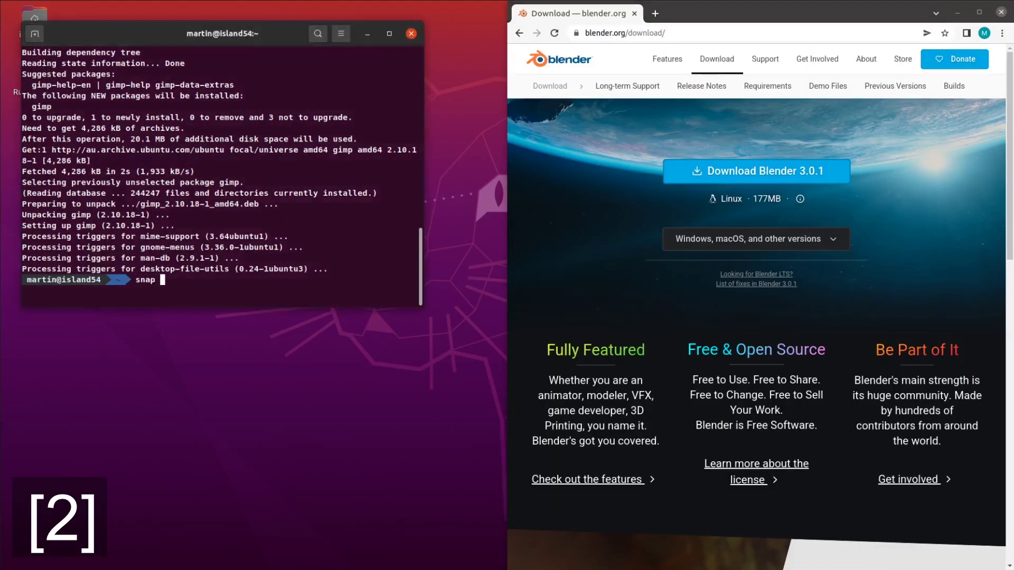
pyautogui.write('install blender --classic')
pyautogui.press('Return')
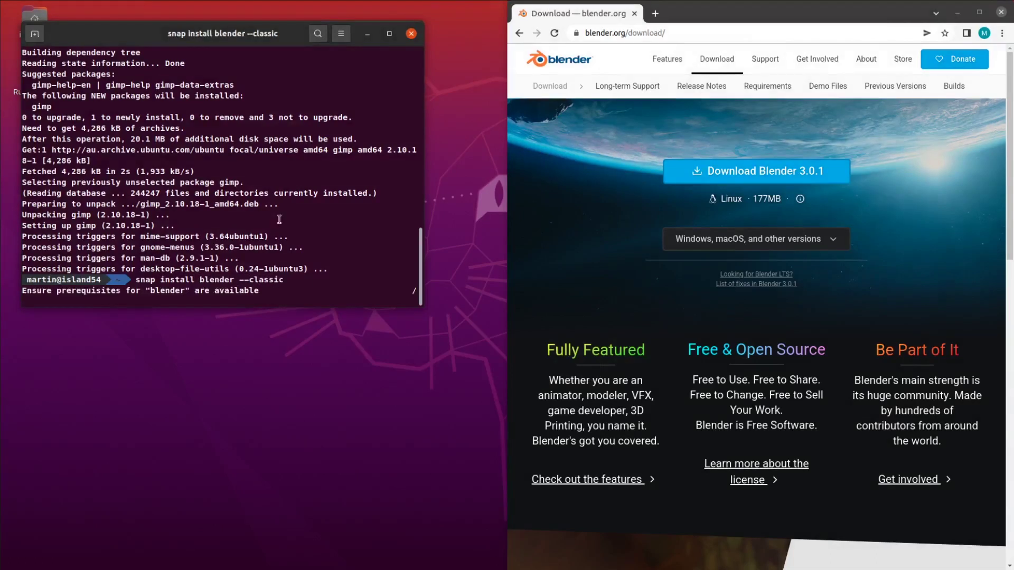
# Search for vscode in the browser and open the Visual Studio Code website
pyautogui.click(739, 32)
pyautogui.write('vscode')
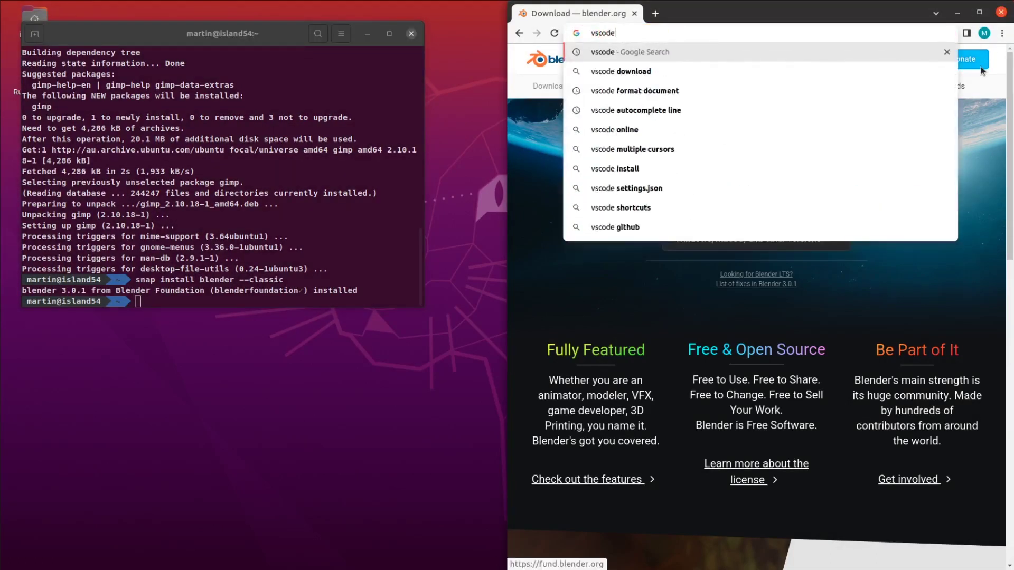
pyautogui.press('Return')
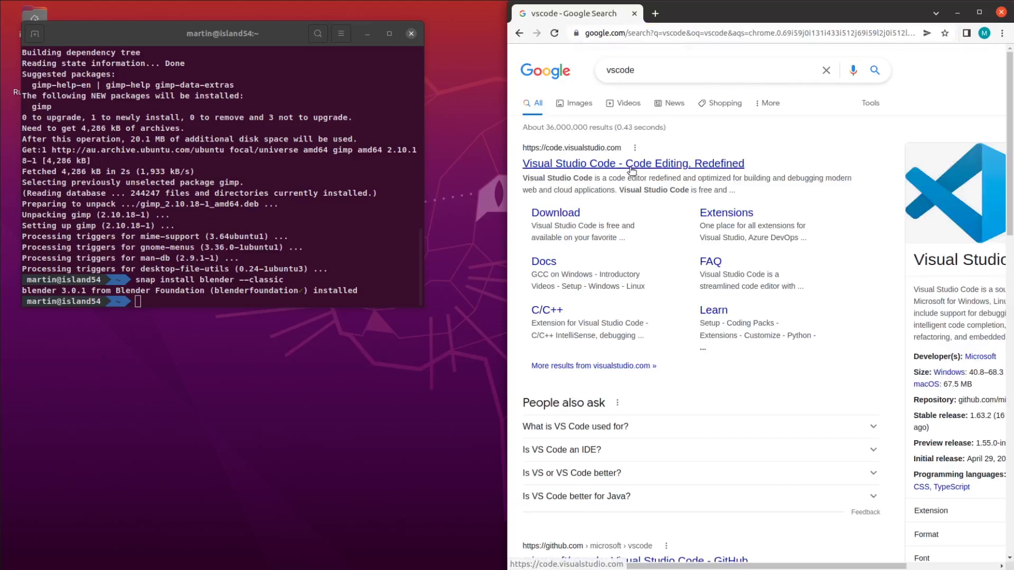
pyautogui.click(631, 166)
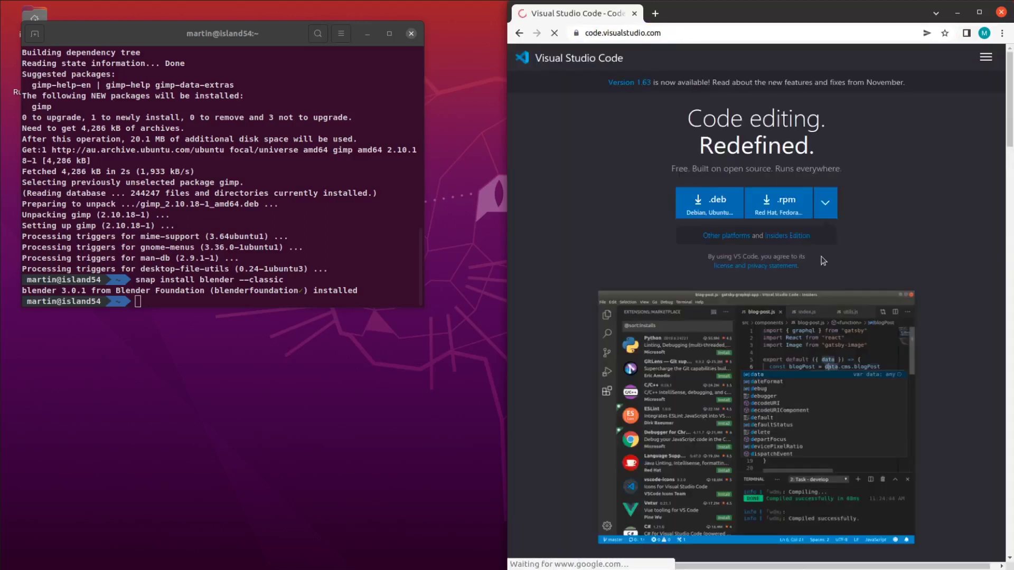
pyautogui.click(635, 37)
pyautogui.press('Escape')
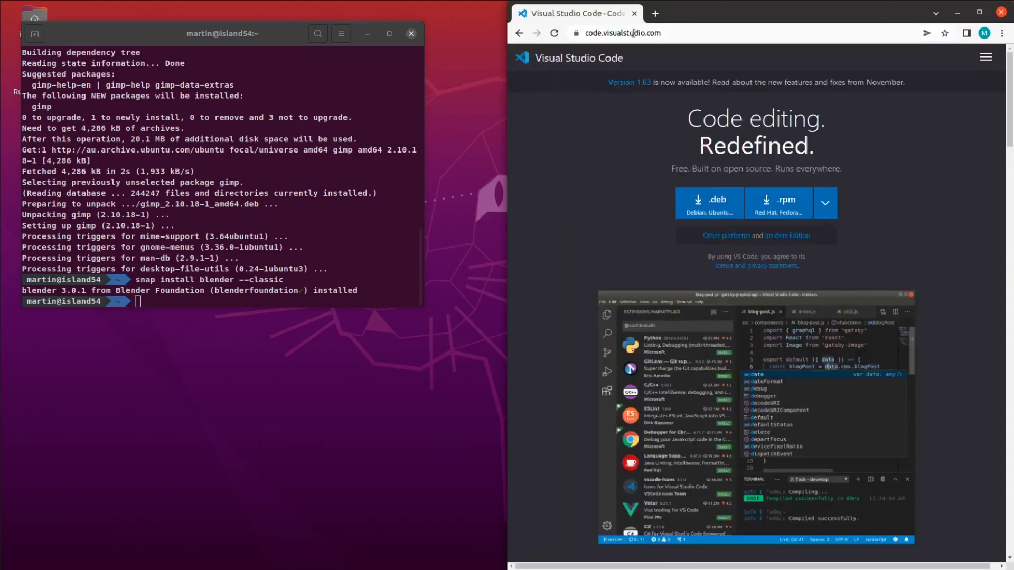
# Search for jetbrains rider, open the Rider product page and download the Rider archive
pyautogui.click(634, 33)
pyautogui.write('jetbrains rider')
pyautogui.press('Return')
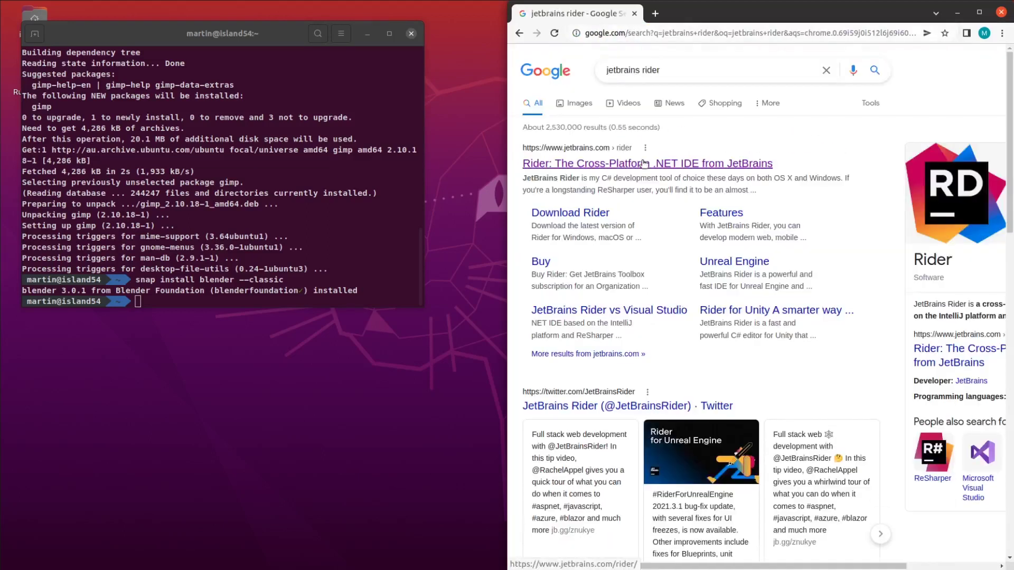
pyautogui.click(643, 163)
pyautogui.click(552, 187)
# In the terminal, extract JetBrains.Rider-2021.3.2.tar.gz from Downloads into /opt using sudo tar xzvf
pyautogui.hotkey('alt', 'Tab')
pyautogui.write('cd Downloads')
pyautogui.press('Return')
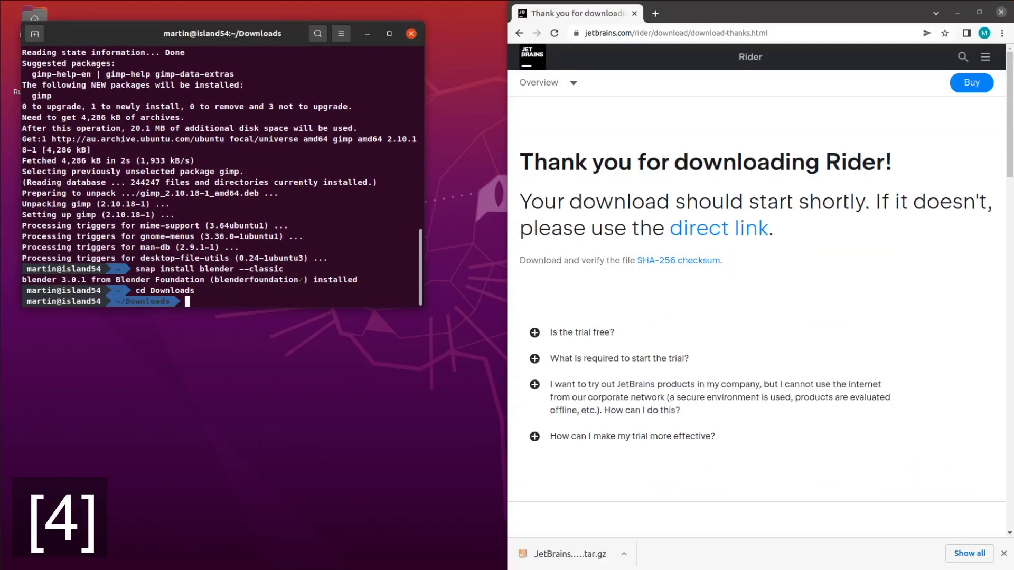
pyautogui.write('tar xzvf JetBrains.Rider-2021.3.2.tar.gz -C /')
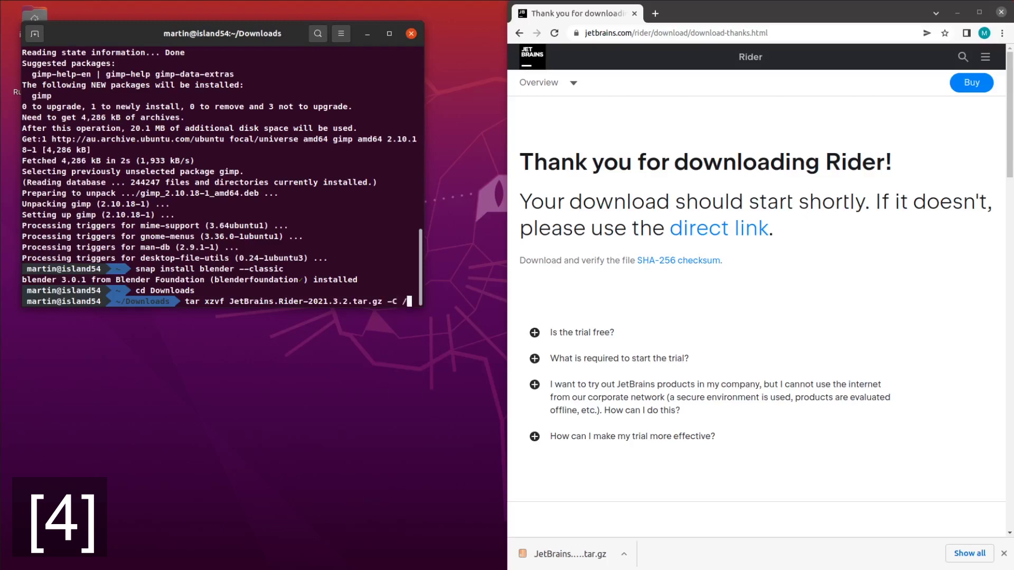
pyautogui.write('opt')
pyautogui.press('Home')
pyautogui.write('sudo')
pyautogui.press('Return')
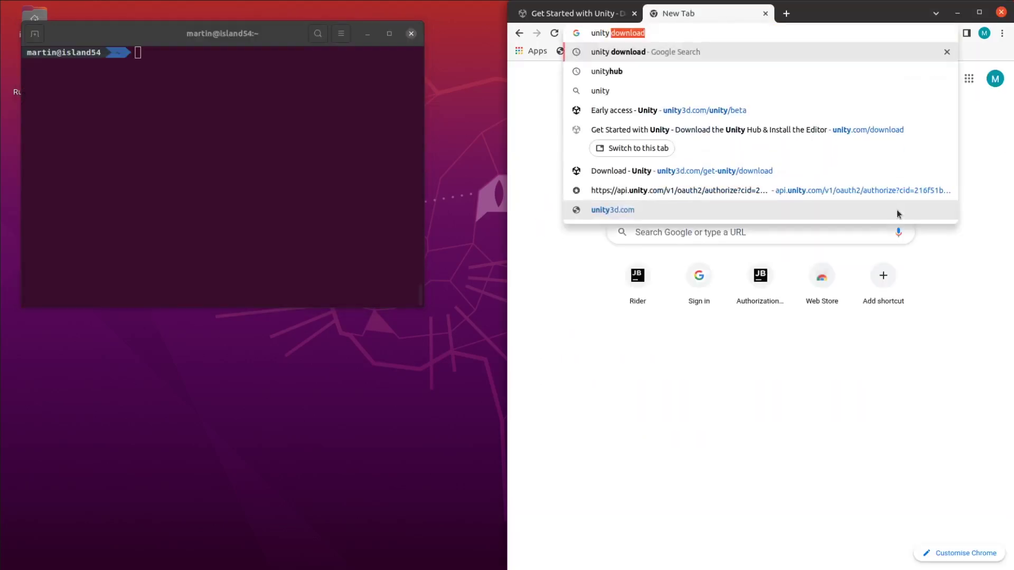
# Search for unity download in the browser and open the Unity Hub instructions for Linux
pyautogui.write('downl')
pyautogui.press('Return')
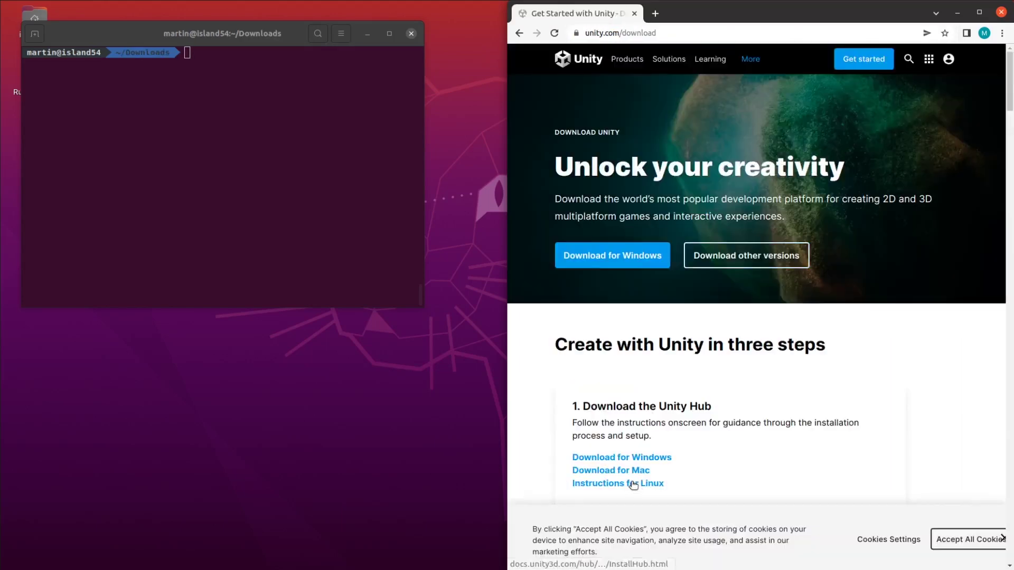
pyautogui.click(633, 483)
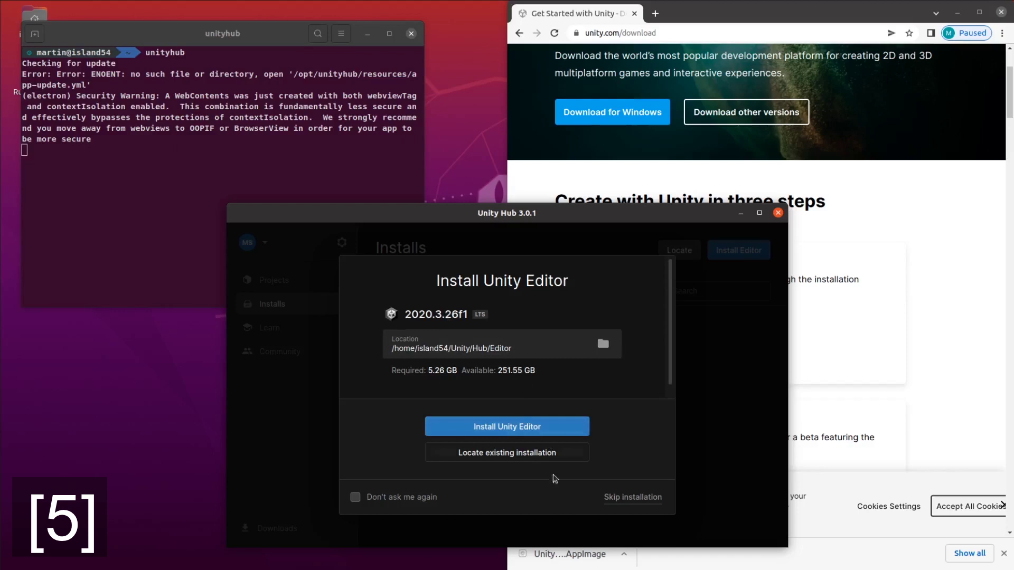
# Skip Unity Hub's suggested editor installation and choose Unity version 2021.2.10f1 to install instead
pyautogui.click(637, 498)
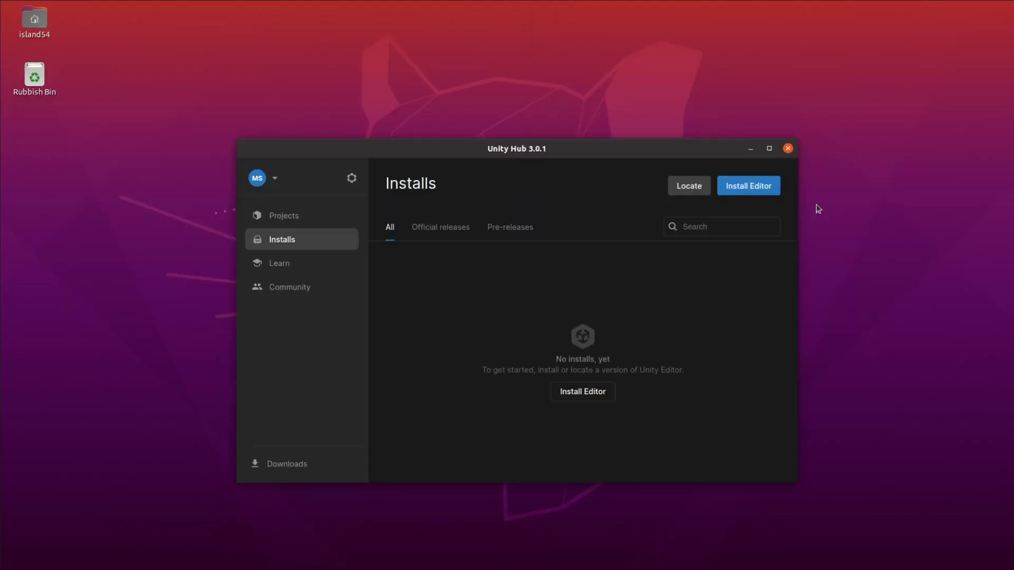
pyautogui.click(739, 190)
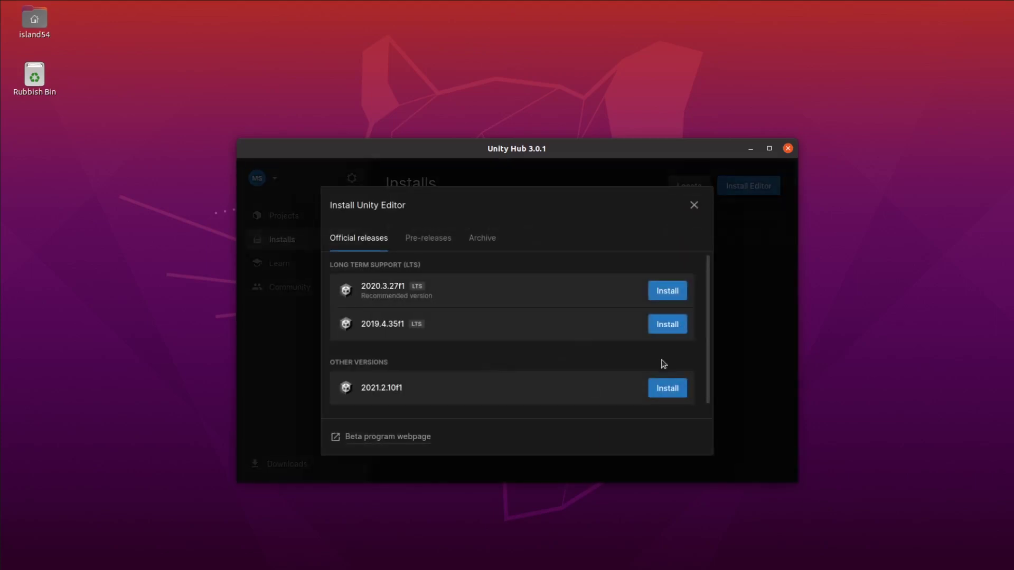
pyautogui.click(667, 388)
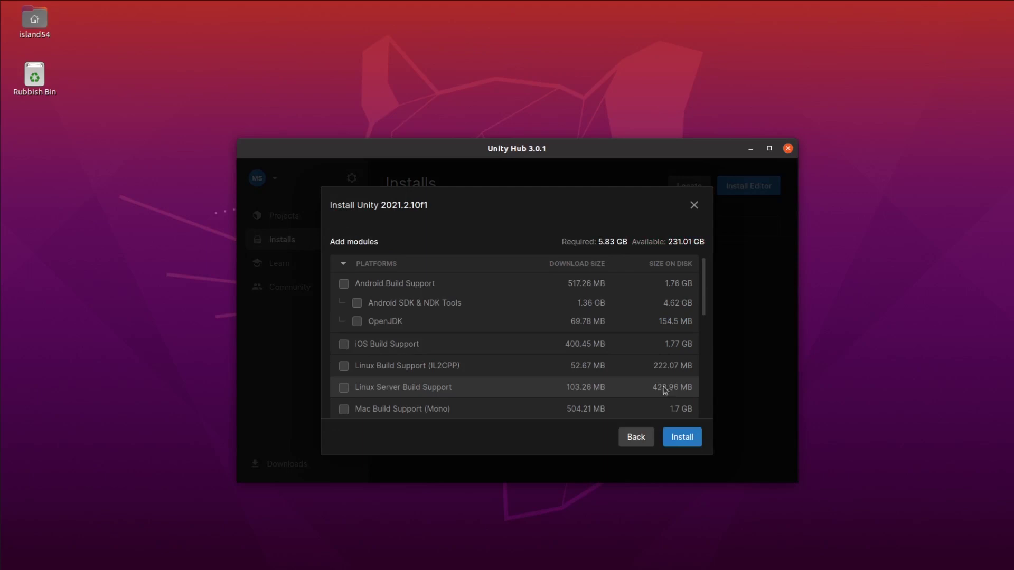
# Add the modules Android Build Support with SDK & NDK Tools and OpenJDK, Linux Build Support (IL2CPP) and Windows Build Support (Mono)
pyautogui.click(344, 284)
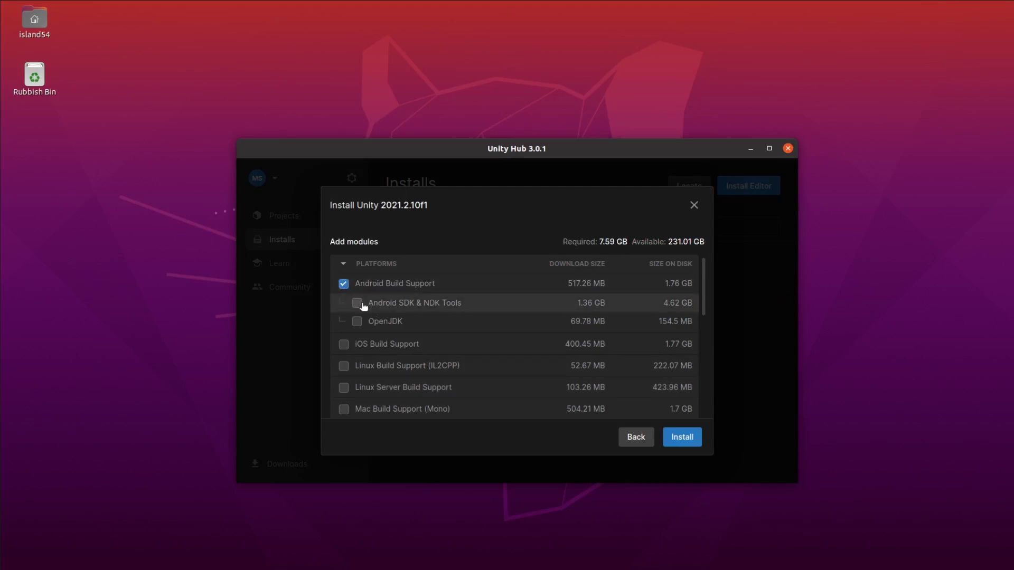
pyautogui.click(356, 303)
pyautogui.click(358, 326)
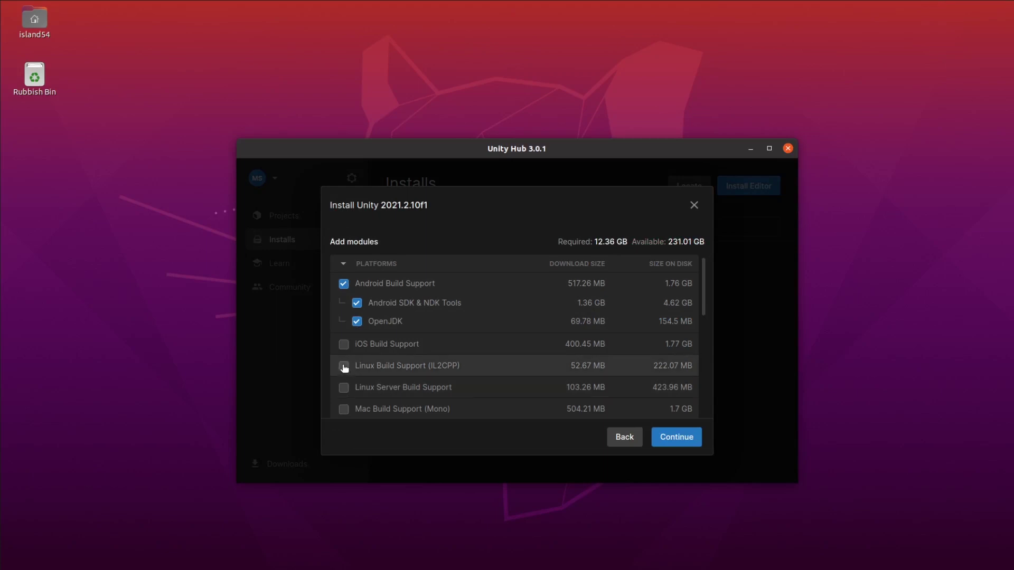
pyautogui.click(343, 366)
pyautogui.scroll(-3, 354, 370)
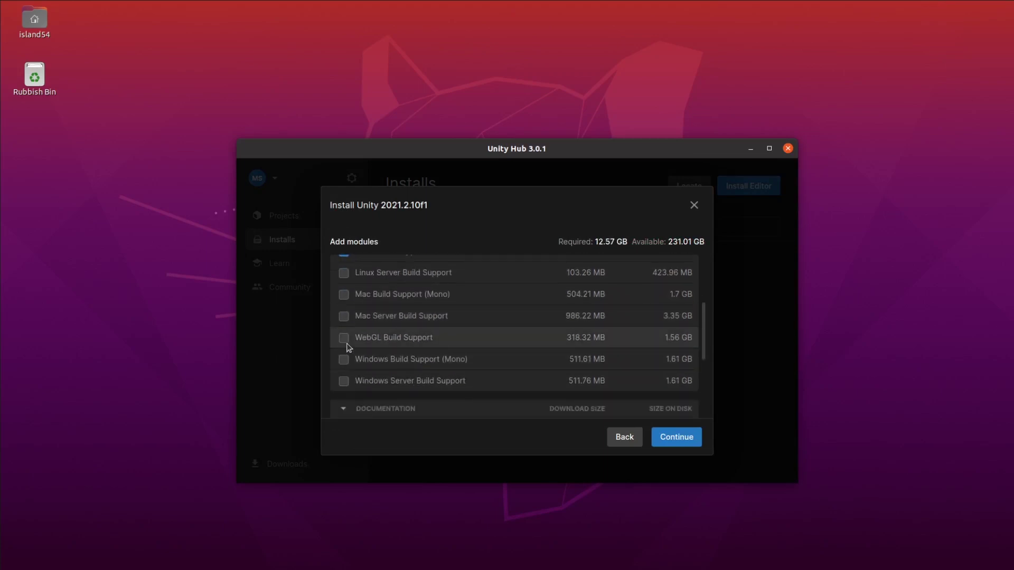
pyautogui.click(344, 360)
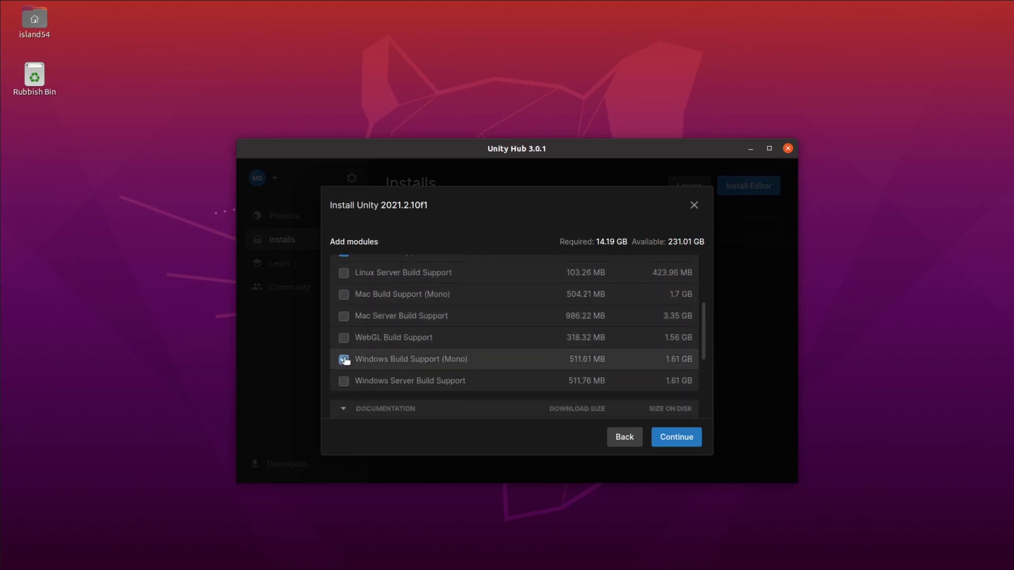
# Continue past the modules, agree to the Android SDK and NDK license terms and start the editor installation
pyautogui.click(668, 441)
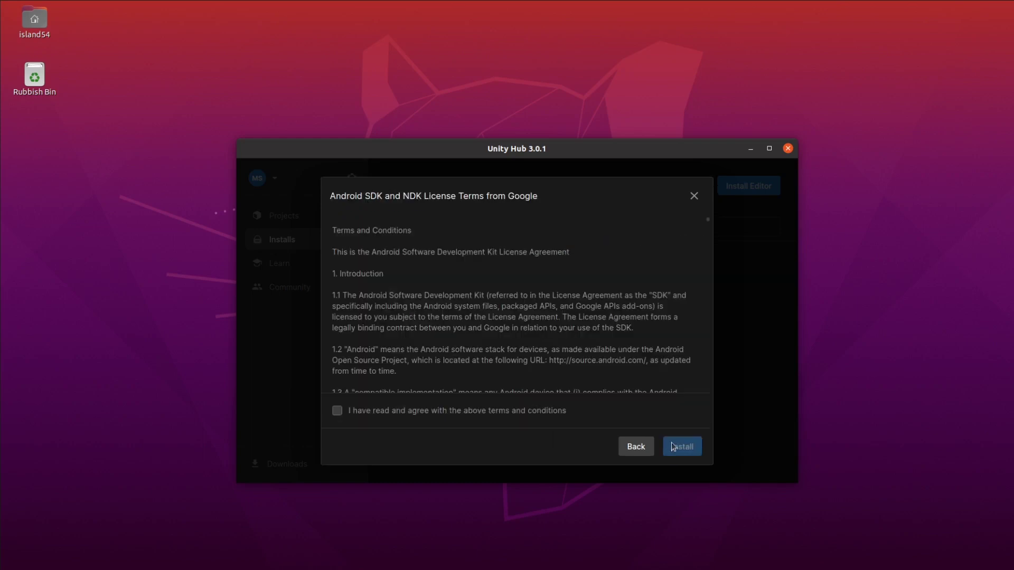
pyautogui.click(412, 410)
pyautogui.click(681, 447)
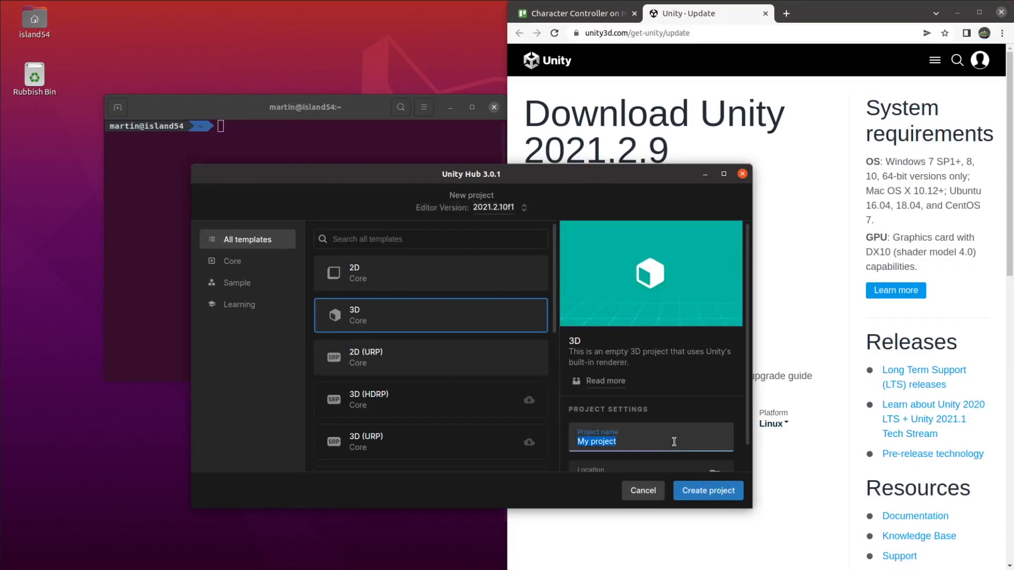
# Name the new 3D project Demo and create it
pyautogui.write('Demo')
pyautogui.click(737, 483)
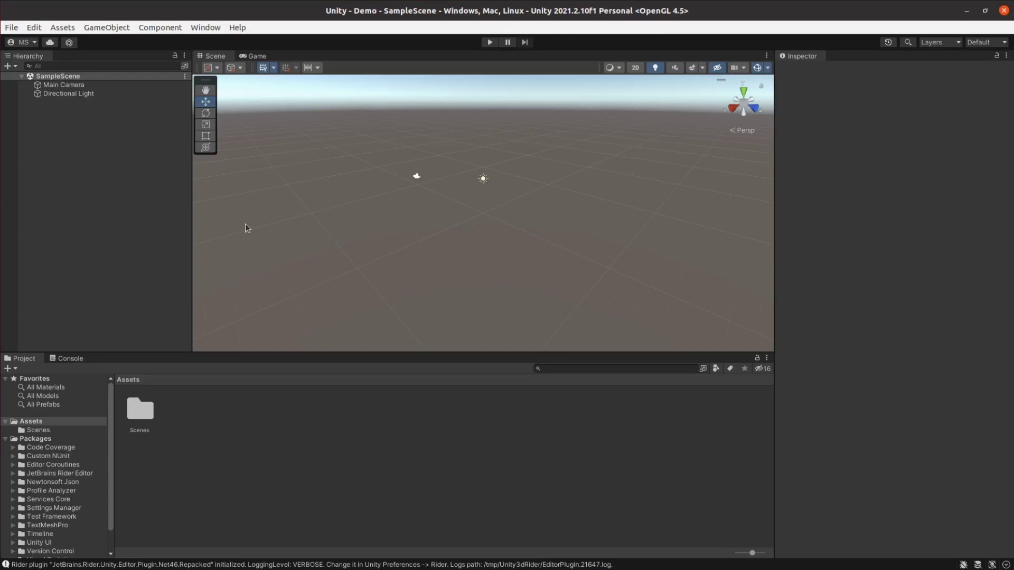
# Add a 3D plane to SampleScene and name it Ground
pyautogui.rightClick(78, 149)
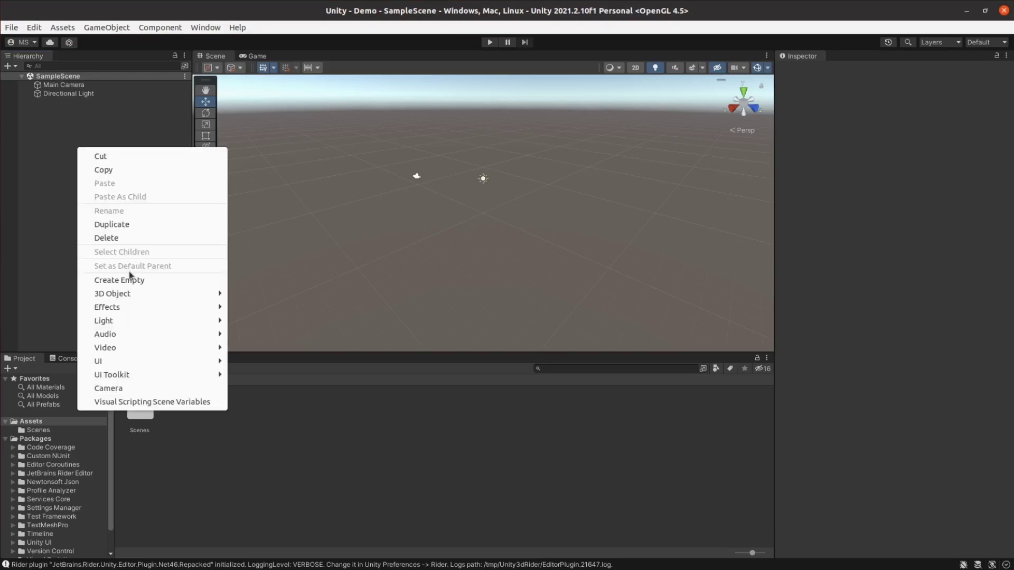
pyautogui.moveTo(138, 296)
pyautogui.click(269, 347)
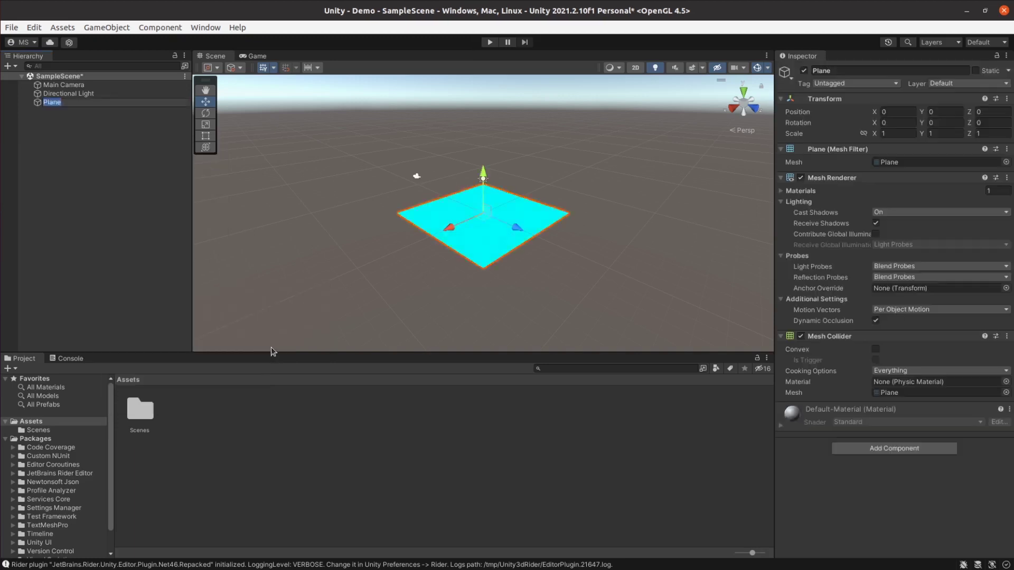
pyautogui.write('Ground')
pyautogui.press('Return')
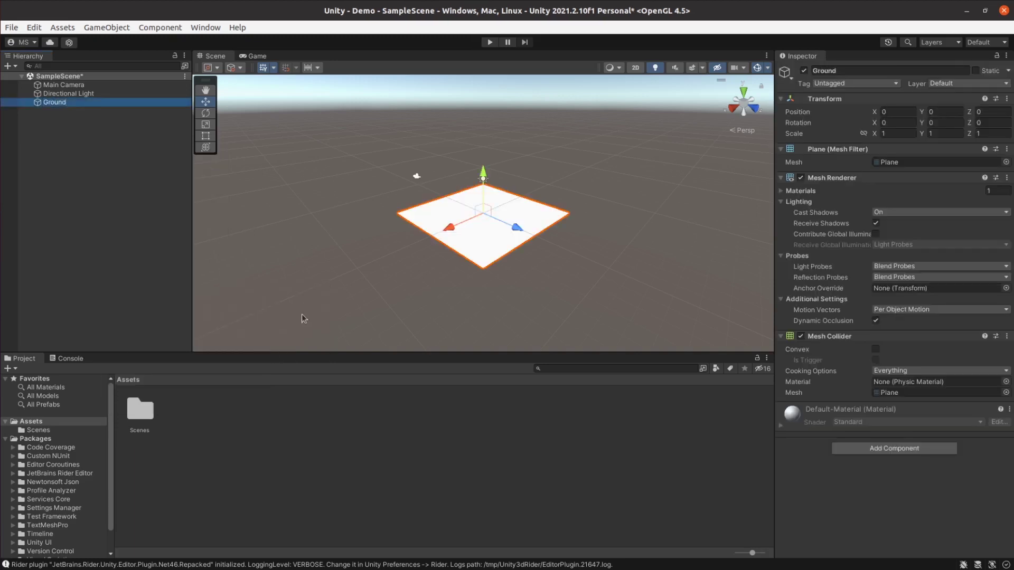
# Launch GIMP, create a 64 × 64 px image and draw a horizontal pencil line across its middle
pyautogui.press('super')
pyautogui.write('gimp')
pyautogui.press('Return')
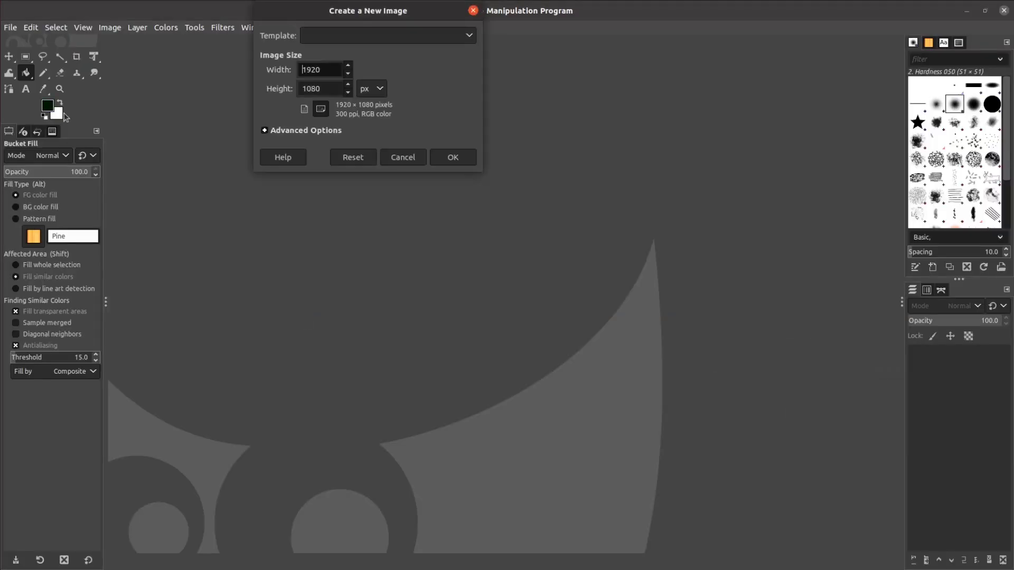
pyautogui.write('64')
pyautogui.press('Tab')
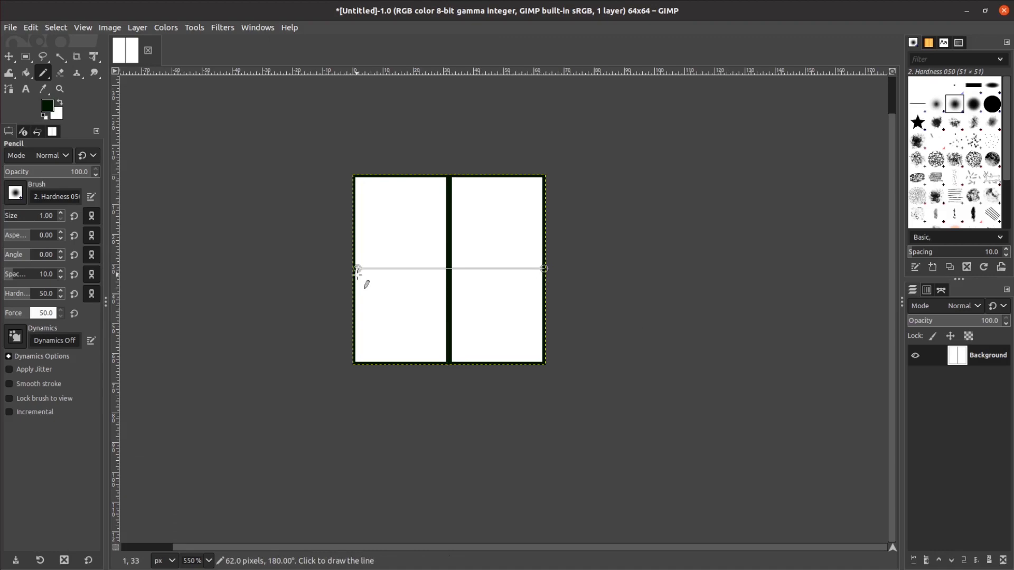
pyautogui.click(355, 272)
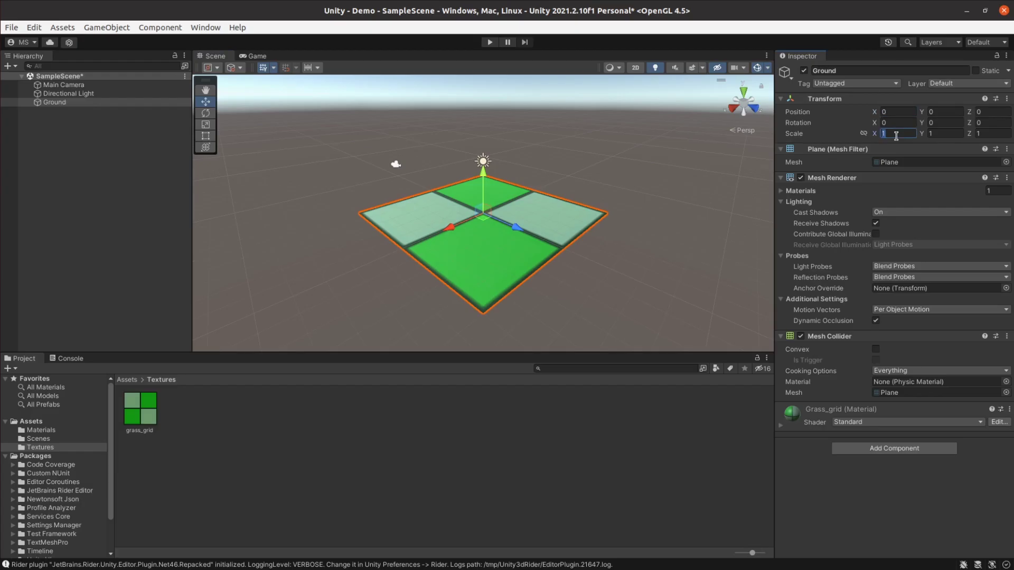
# Set the Ground plane's scale to 10 on both X and Z
pyautogui.write('10')
pyautogui.press('Tab')
pyautogui.press('Tab')
pyautogui.write('10')
# Set the main map tiling of the Ground's Grass_grid material to 50 on X and 50 on Y
pyautogui.scroll(-5, 853, 452)
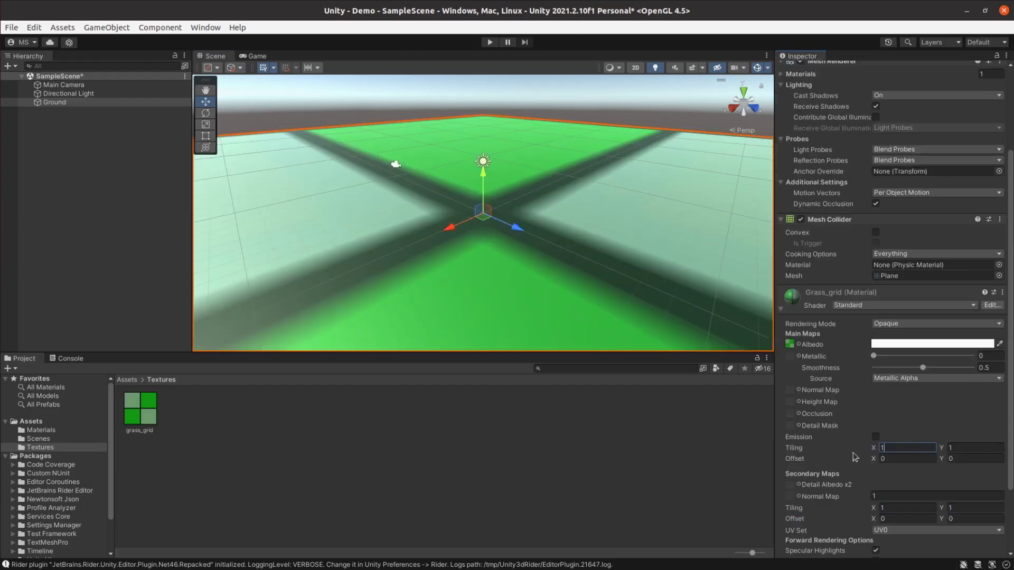
pyautogui.click(907, 448)
pyautogui.write('50')
pyautogui.press('Tab')
pyautogui.write('50')
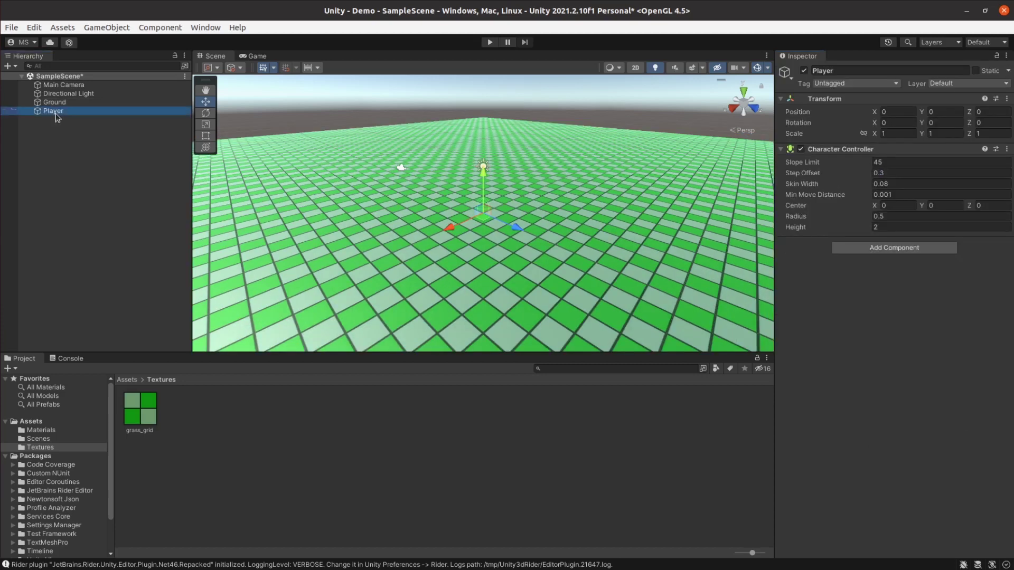
# Add a 3D capsule named Body as a child of Player and set its Y position to 1
pyautogui.rightClick(55, 112)
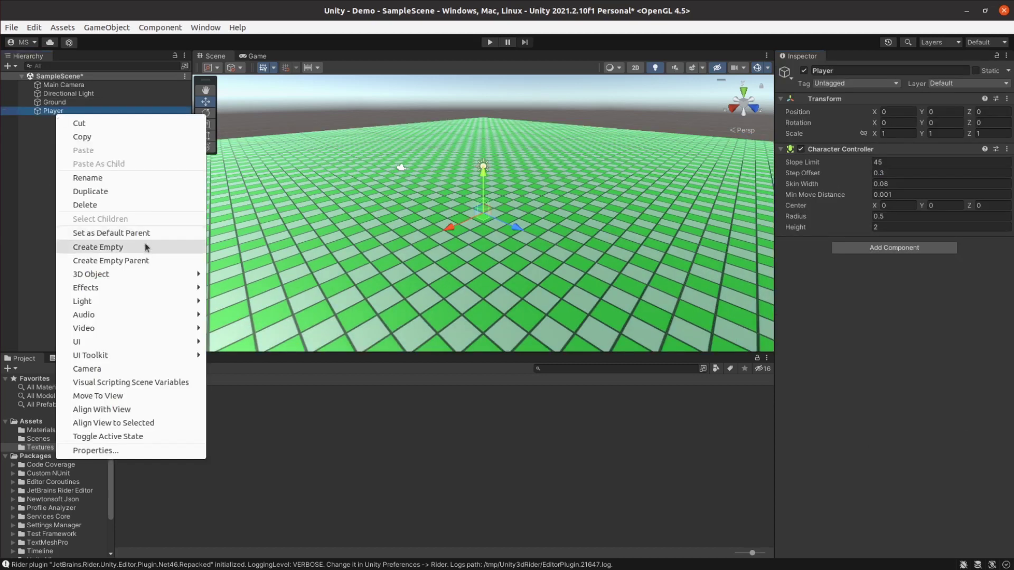
pyautogui.moveTo(145, 277)
pyautogui.click(236, 301)
pyautogui.write('Body')
pyautogui.press('Return')
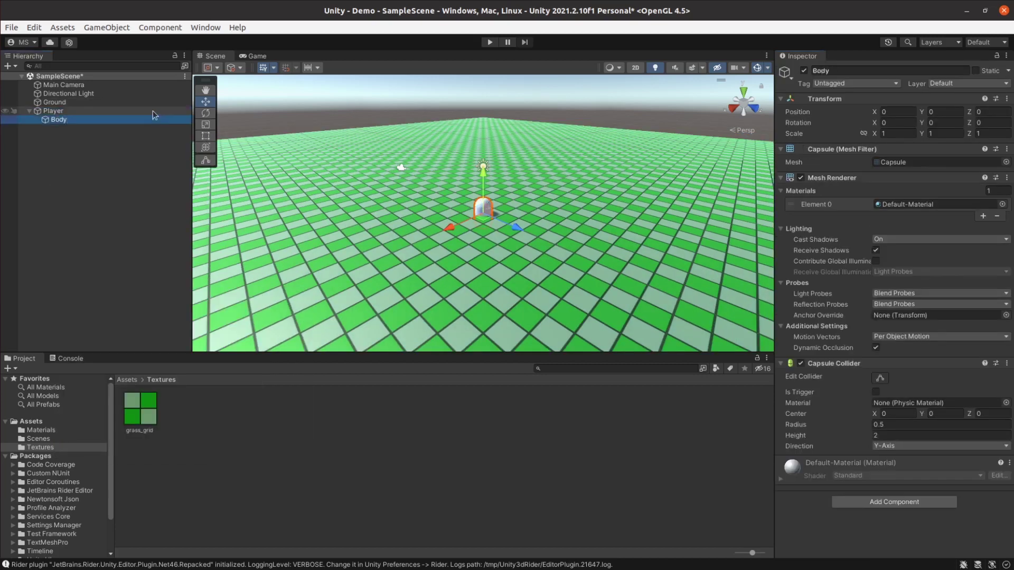
pyautogui.write('1')
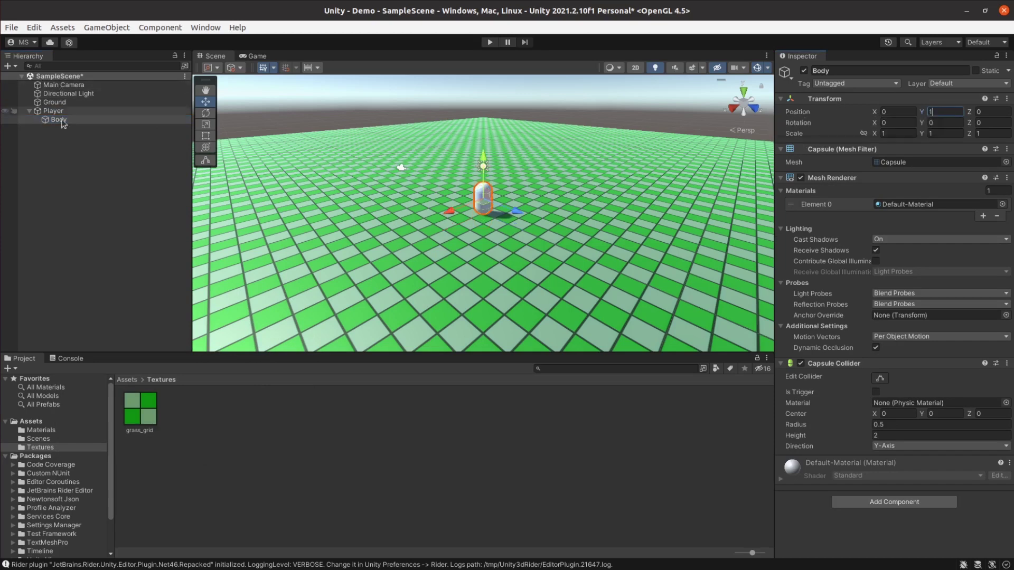
# Make Main Camera a child of Body, reset its transform and set its Y position to 0.5
pyautogui.moveTo(67, 87); pyautogui.dragTo(59, 119)
pyautogui.rightClick(779, 99)
pyautogui.click(787, 106)
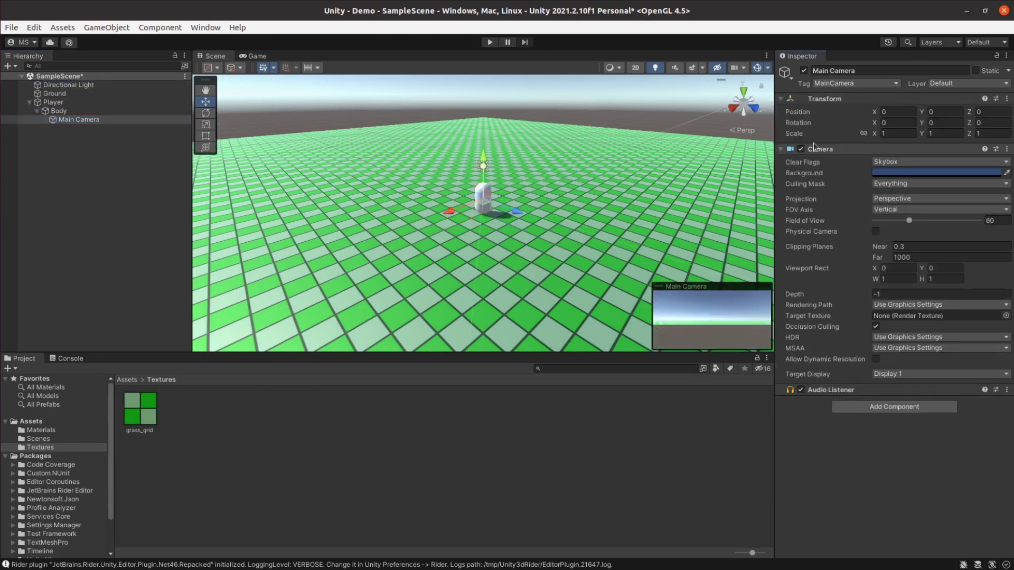
pyautogui.write('0.5')
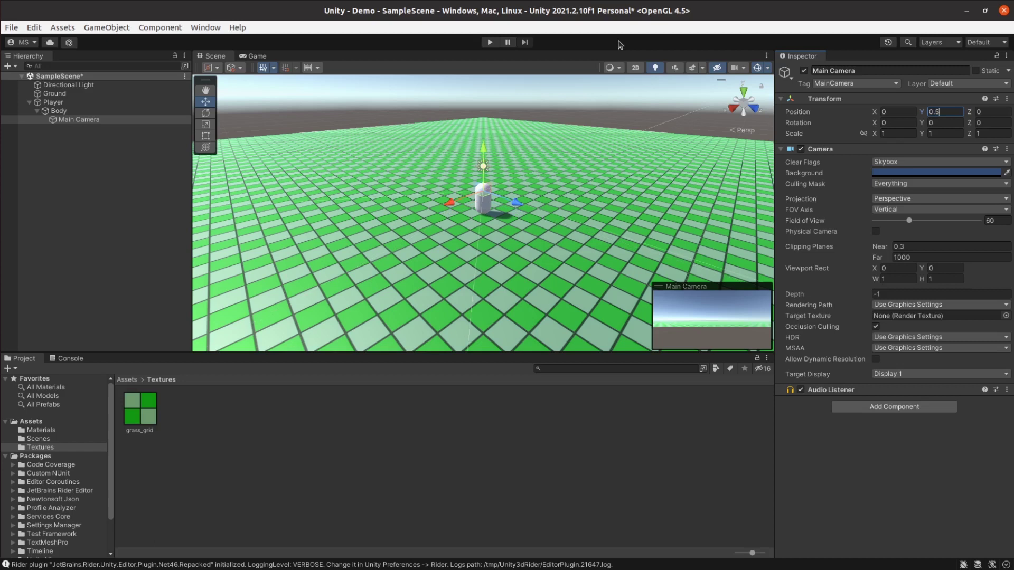
# Find the Input System package in the Unity Registry and install it in the project
pyautogui.click(205, 27)
pyautogui.click(227, 120)
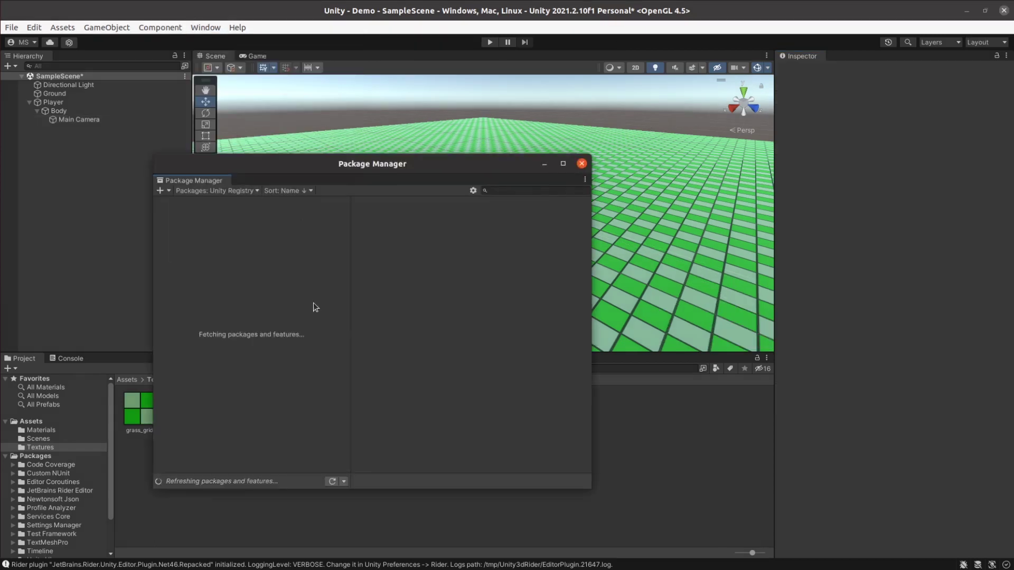
pyautogui.click(515, 190)
pyautogui.write('input')
pyautogui.click(567, 482)
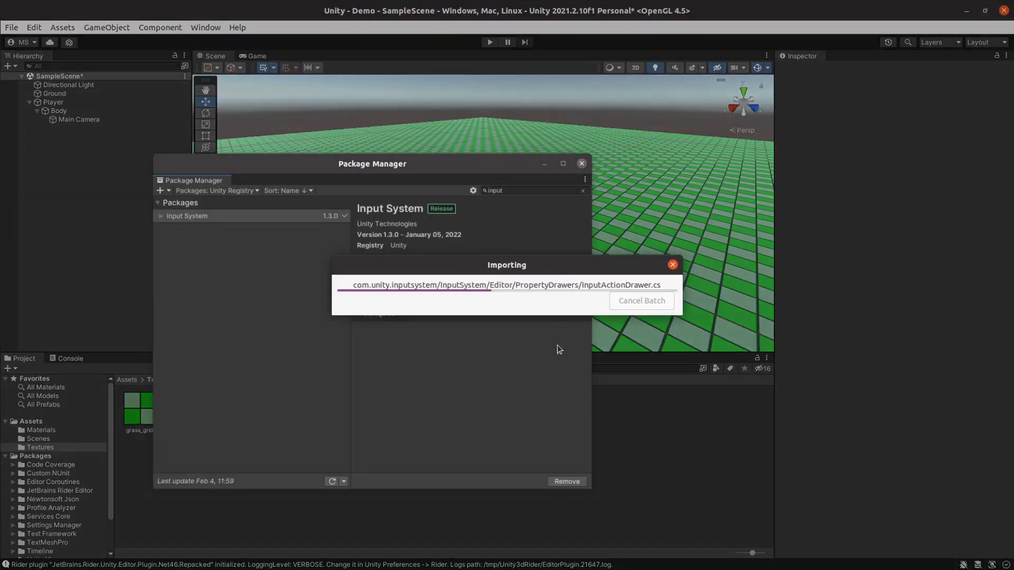
pyautogui.click(551, 315)
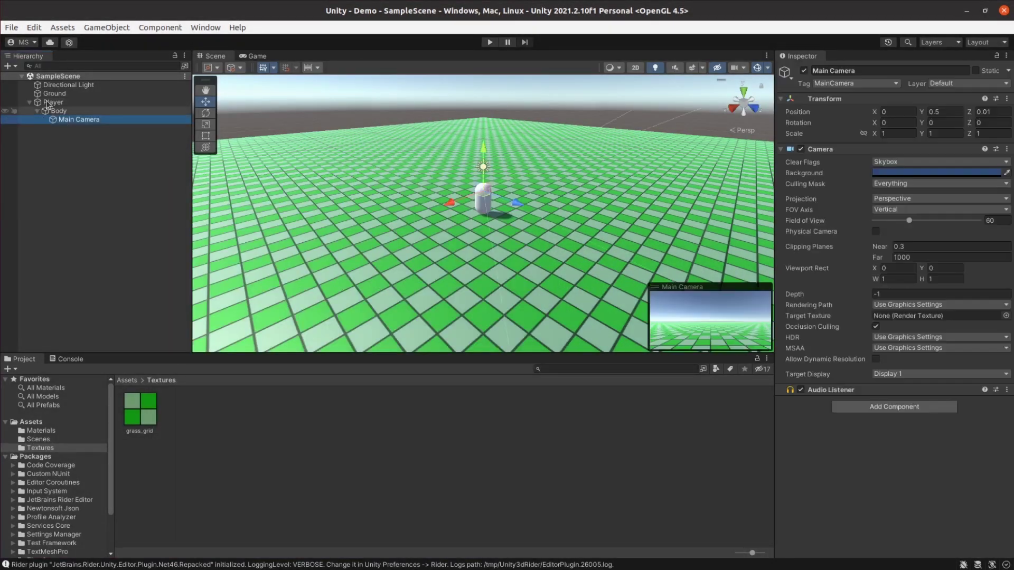
# Add a Player Input component to the Player object
pyautogui.click(893, 248)
pyautogui.click(892, 248)
pyautogui.click(893, 248)
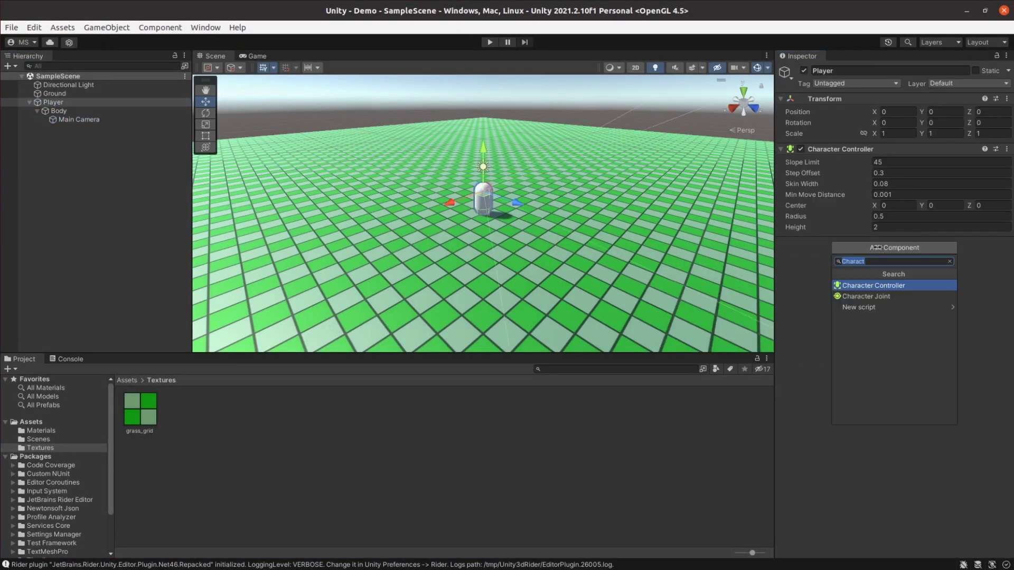
pyautogui.write('inpu')
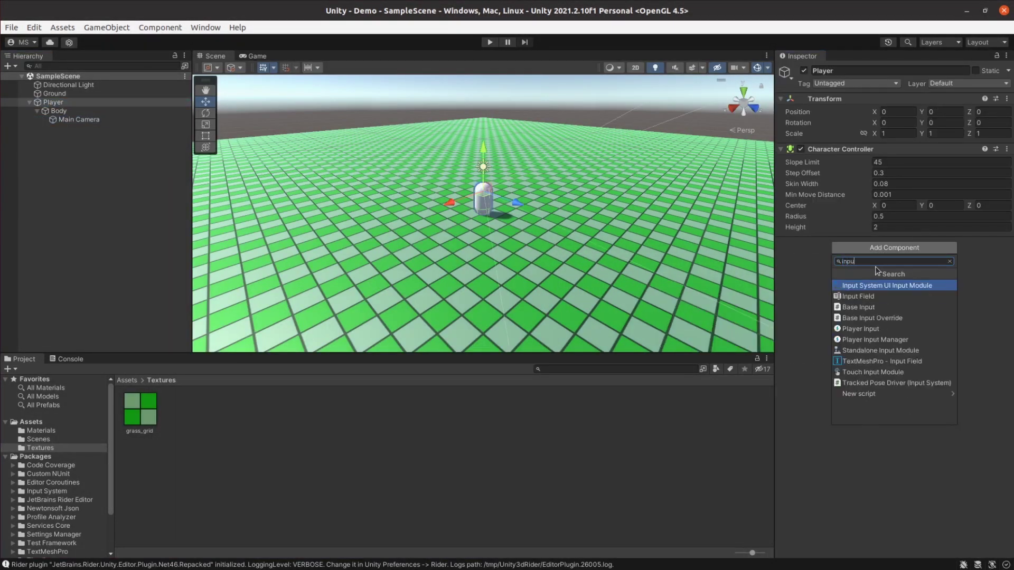
pyautogui.click(899, 329)
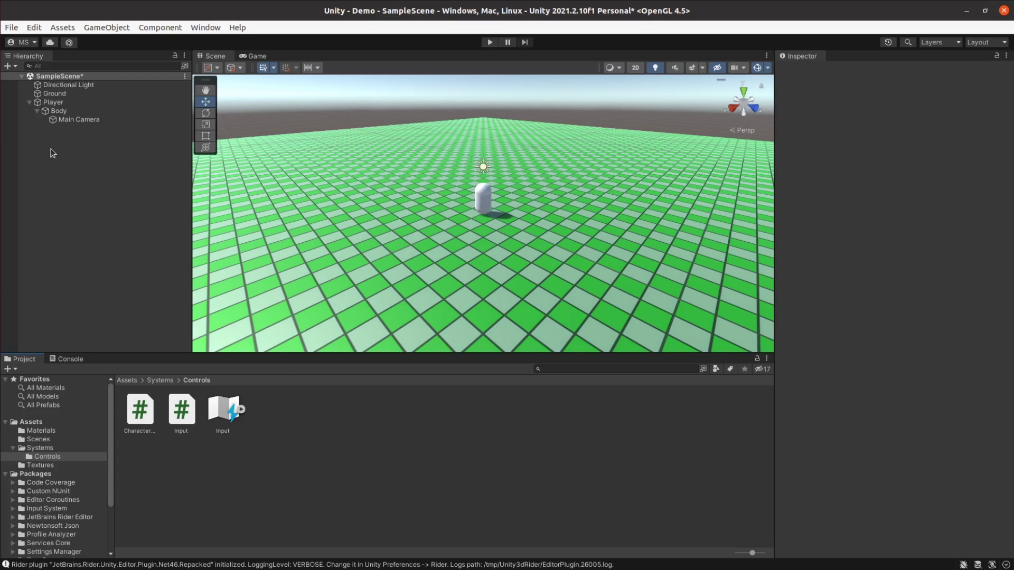
# Create an empty object named Systems at the root of SampleScene
pyautogui.rightClick(72, 174)
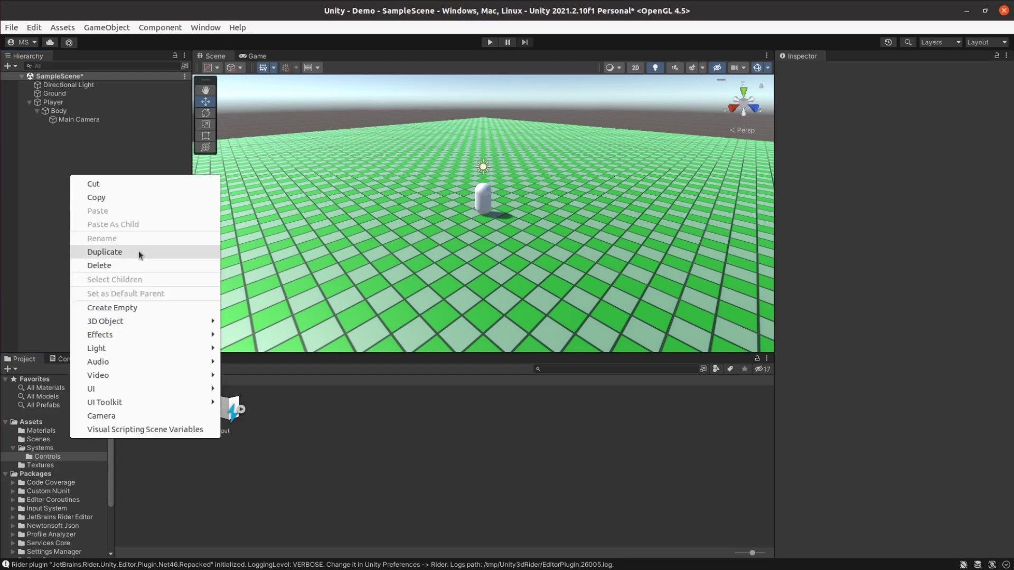
pyautogui.click(138, 305)
pyautogui.write('Systems')
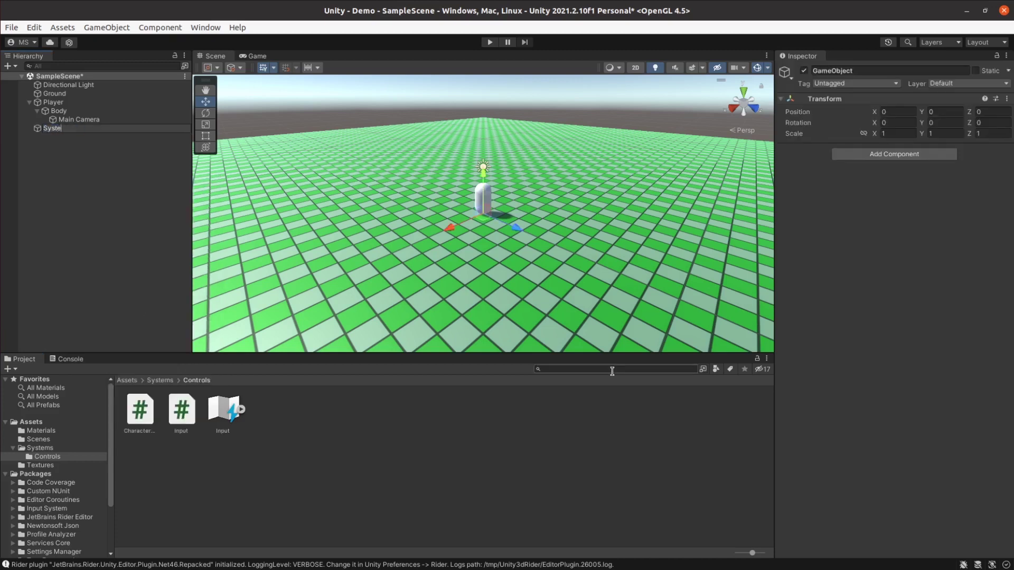
pyautogui.press('Return')
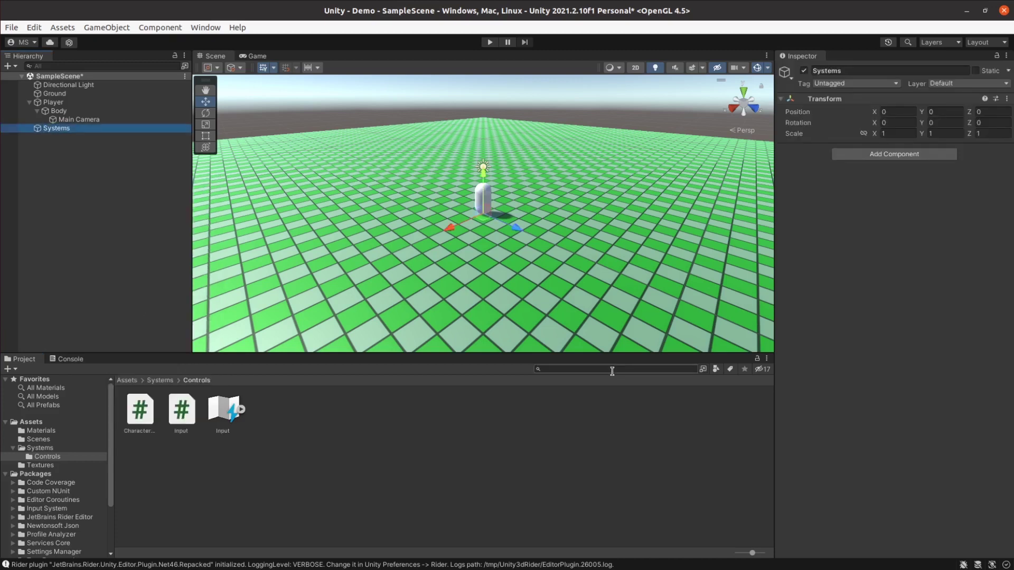
# Create an empty child object named Controls under Systems
pyautogui.rightClick(58, 129)
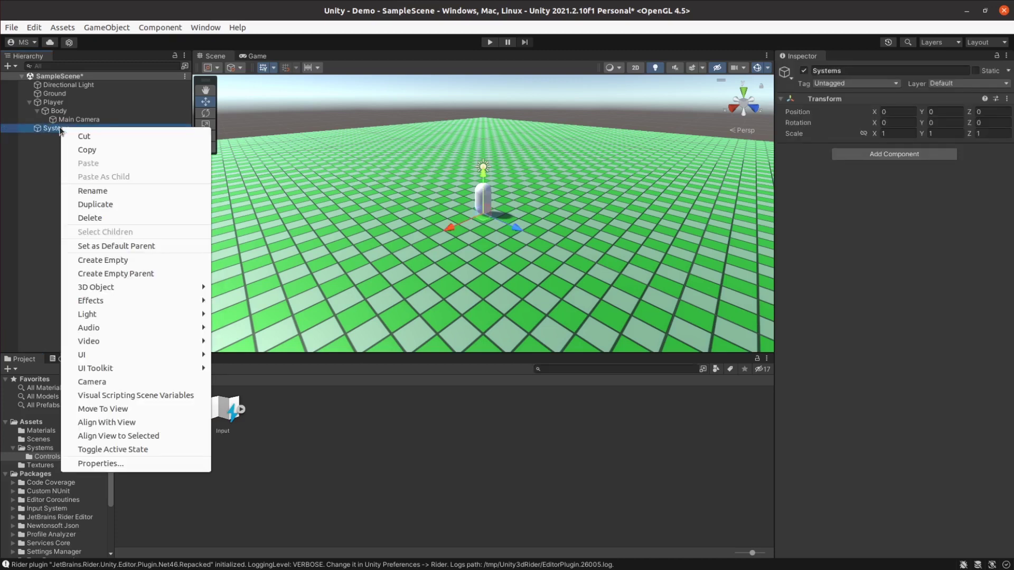
pyautogui.click(124, 259)
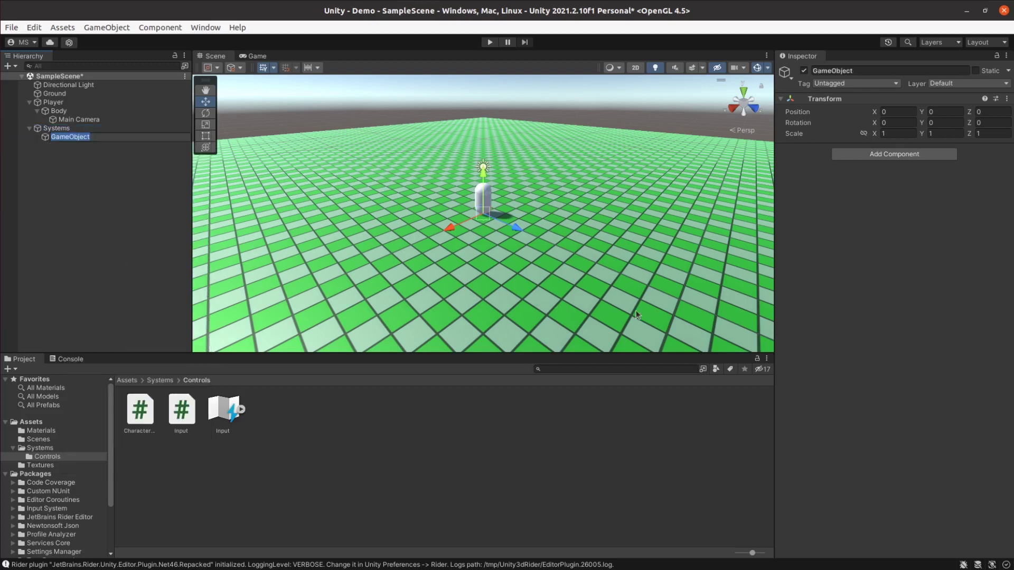
pyautogui.write('Controls')
pyautogui.press('Return')
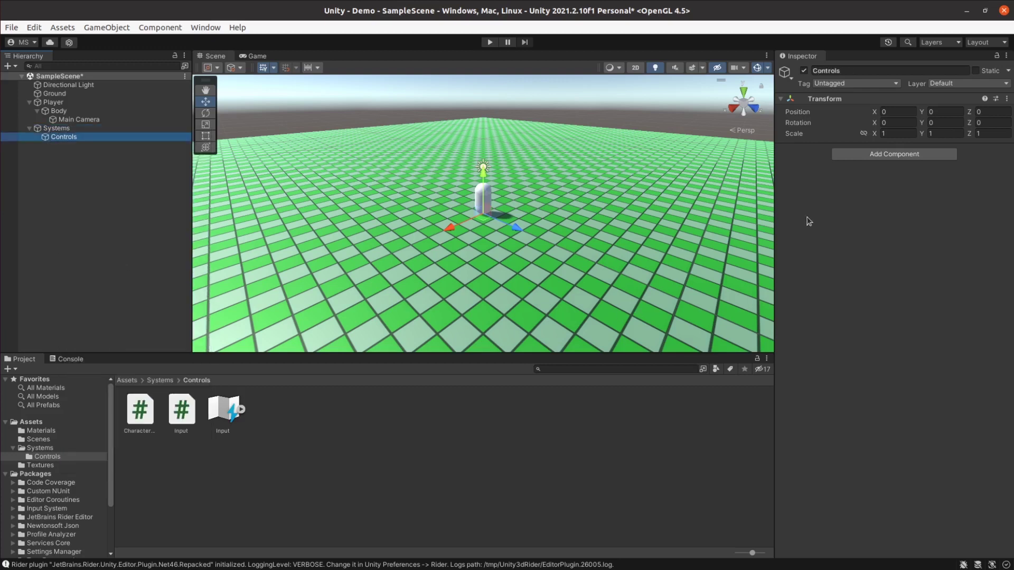
# Try to add a Character Controller component to the Controls object
pyautogui.click(908, 153)
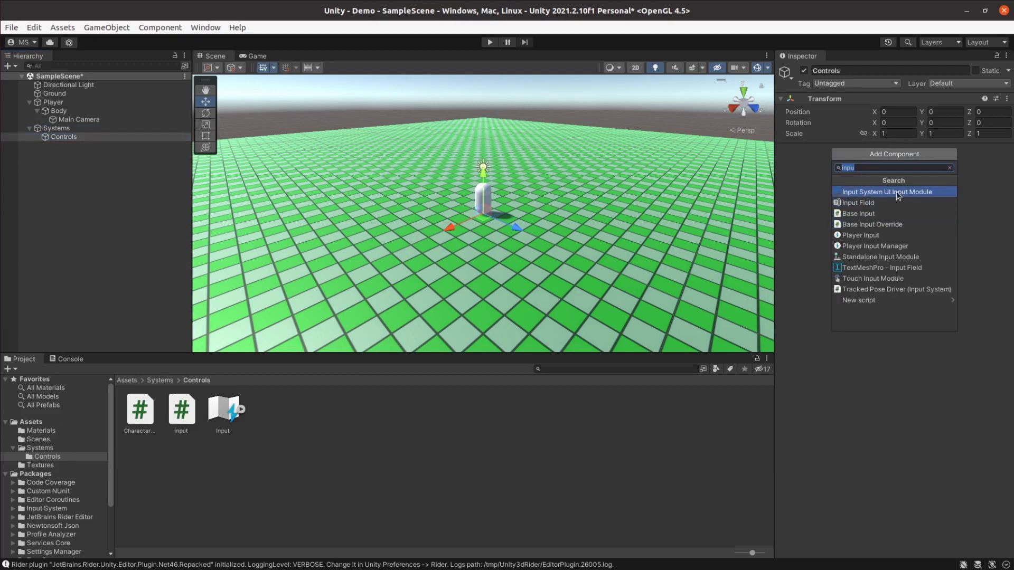
pyautogui.write('Chara')
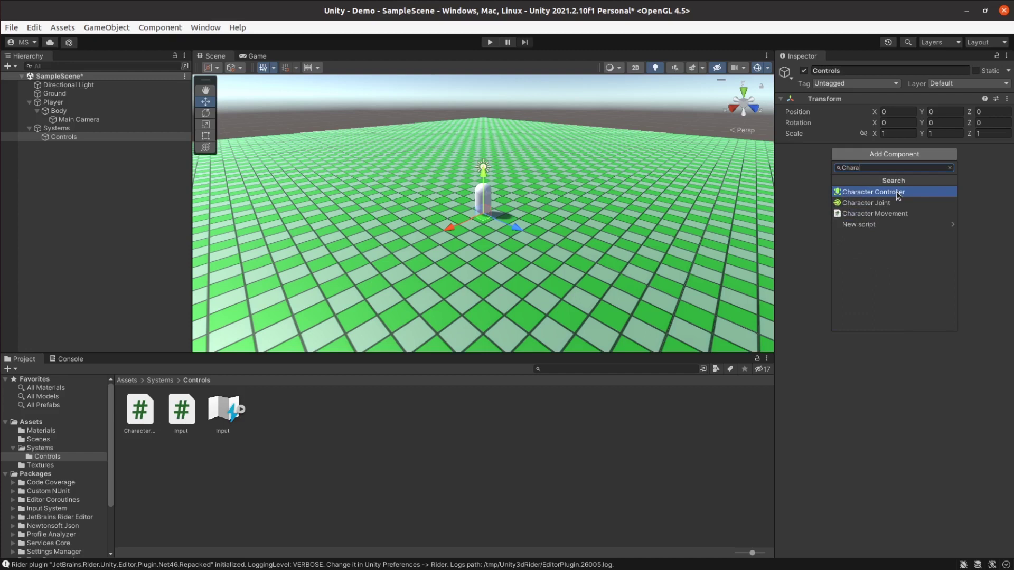
pyautogui.click(895, 191)
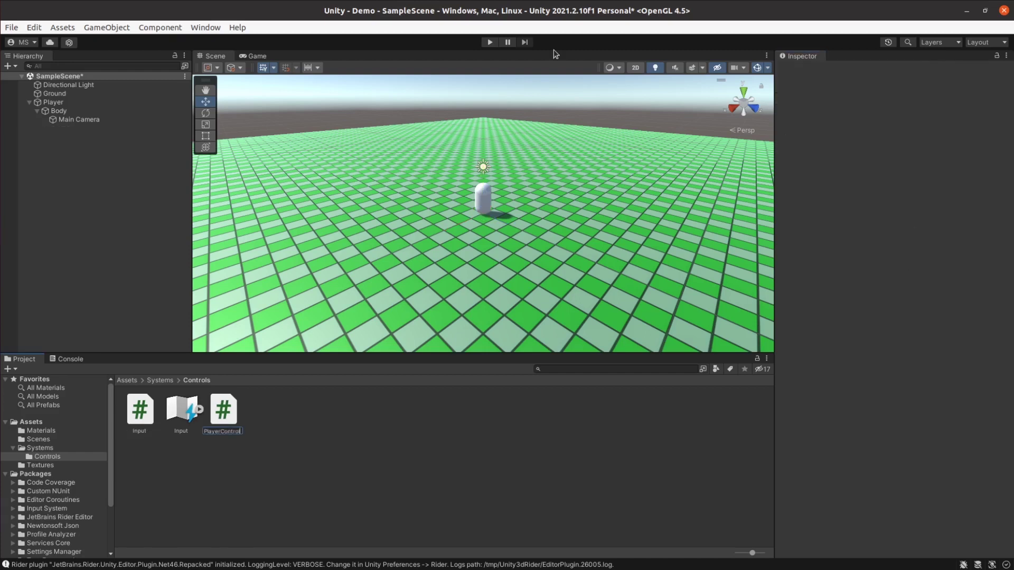
# Name the new script in the Controls folder PlayerControl and open it in Rider
pyautogui.press('Return')
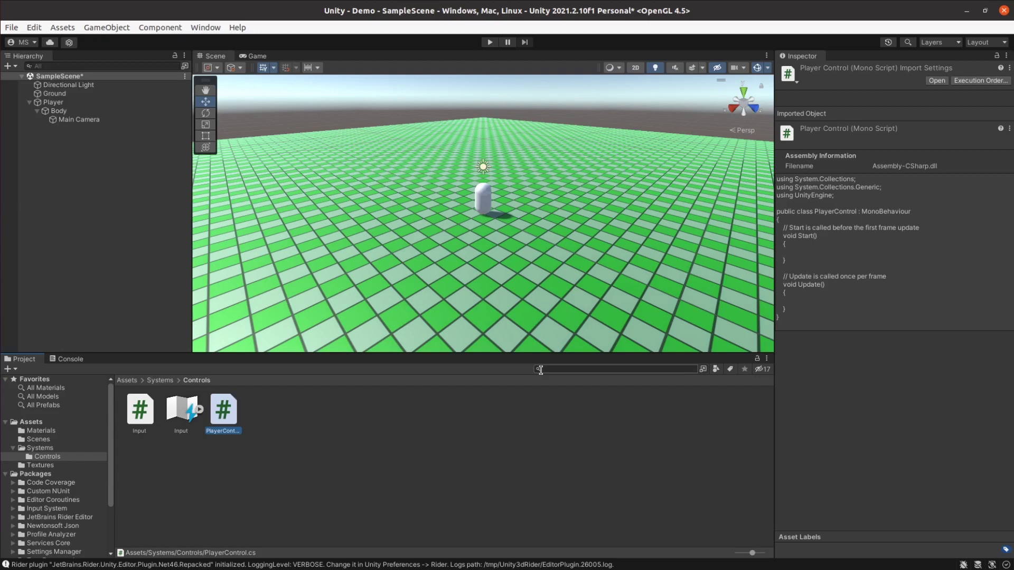
pyautogui.doubleClick(223, 411)
# Declare a private Input field named _input in PlayerControl and assign it new Input() in an Awake method
pyautogui.write('private Input')
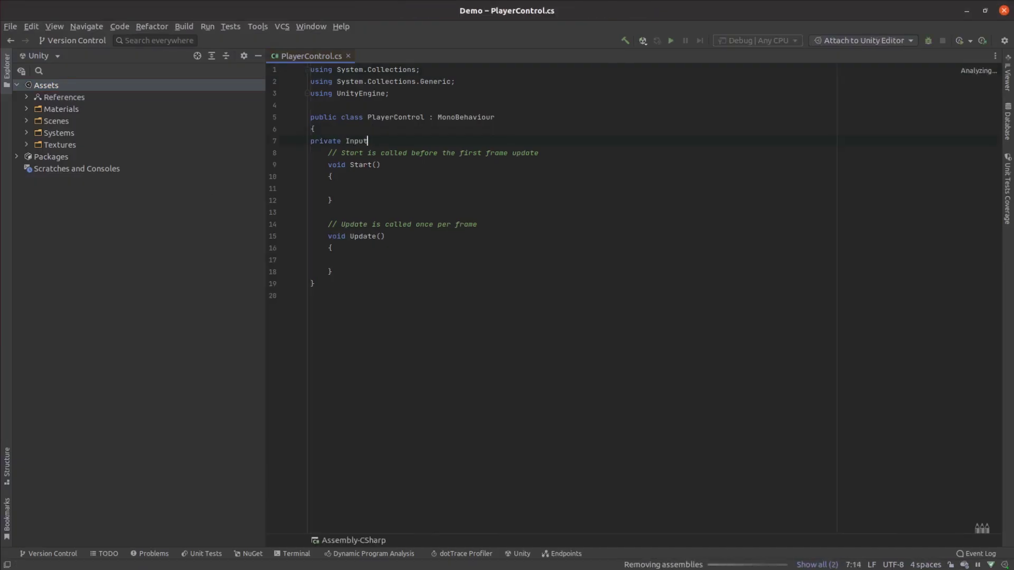
pyautogui.press('Return')
pyautogui.write('_input;')
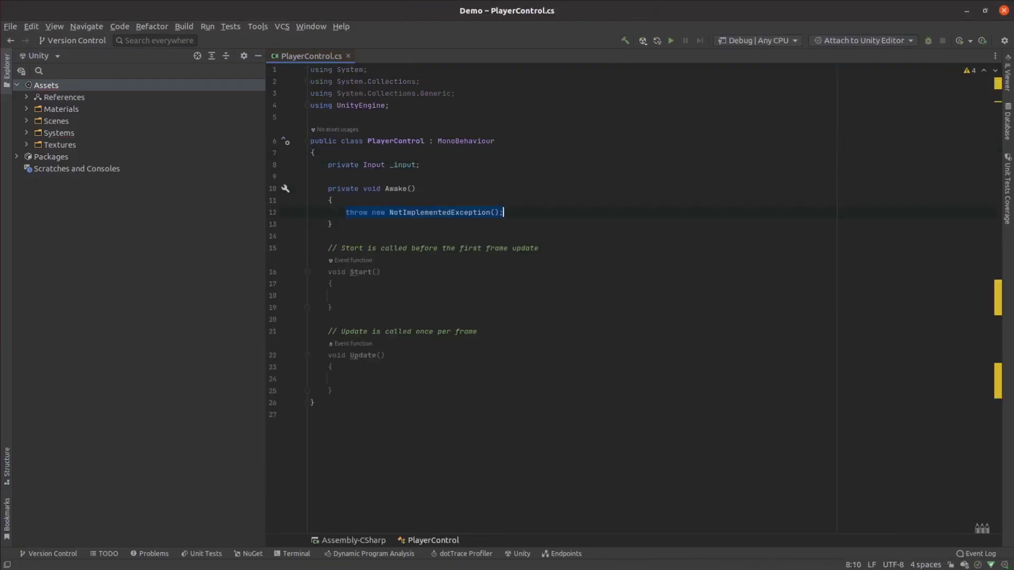
pyautogui.write('_input = new')
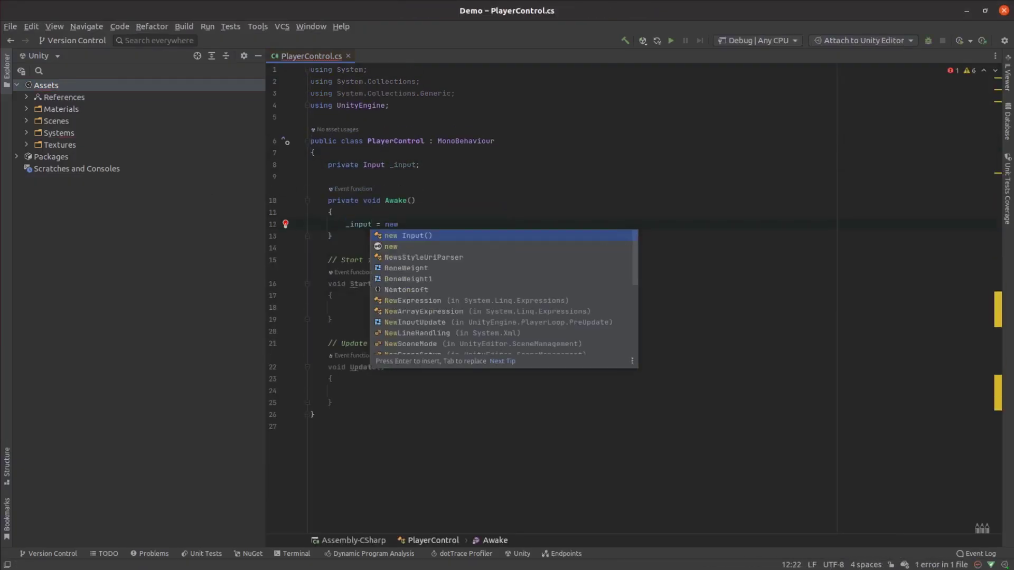
# Add an OnEnable method that calls _input.Enable() and an OnDisable method that calls _input.Disable()
pyautogui.write('onen')
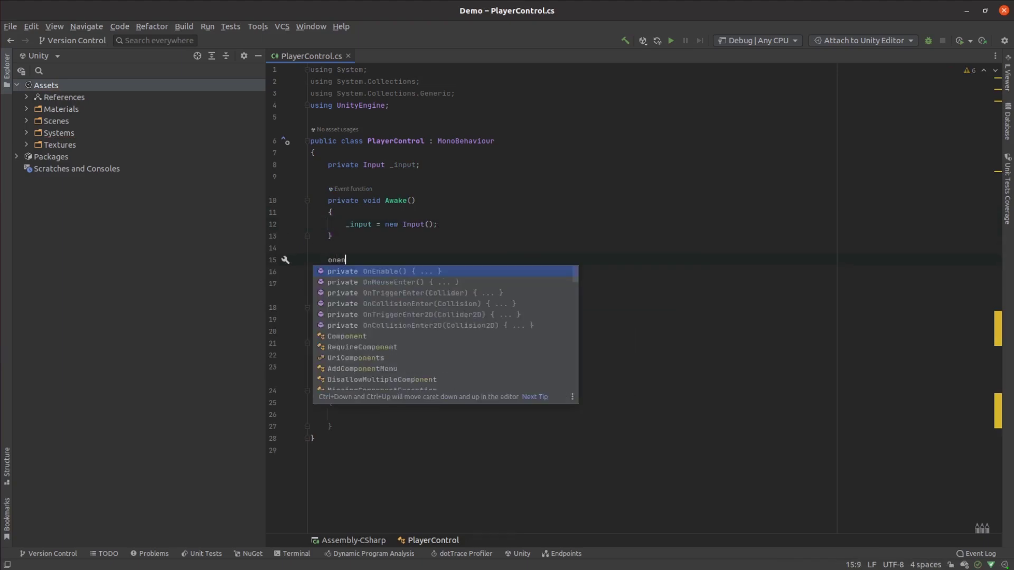
pyautogui.press('Return')
pyautogui.write('_input.Enable();ond')
pyautogui.press('Return')
pyautogui.write('_input.Disable();')
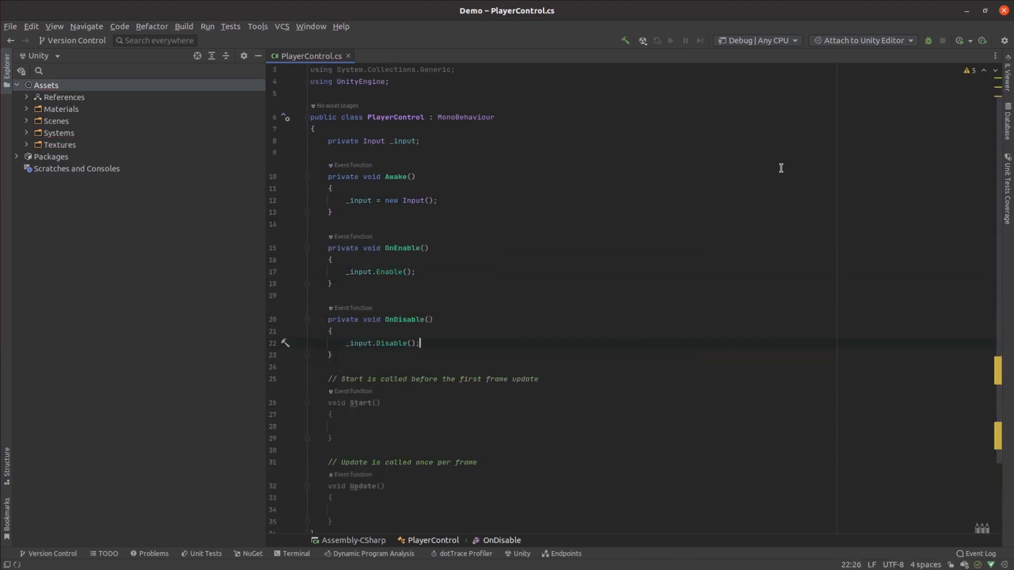
# Switch to the Trello board and open the Character Controller card in the Doing list
pyautogui.hotkey('alt', 'Tab')
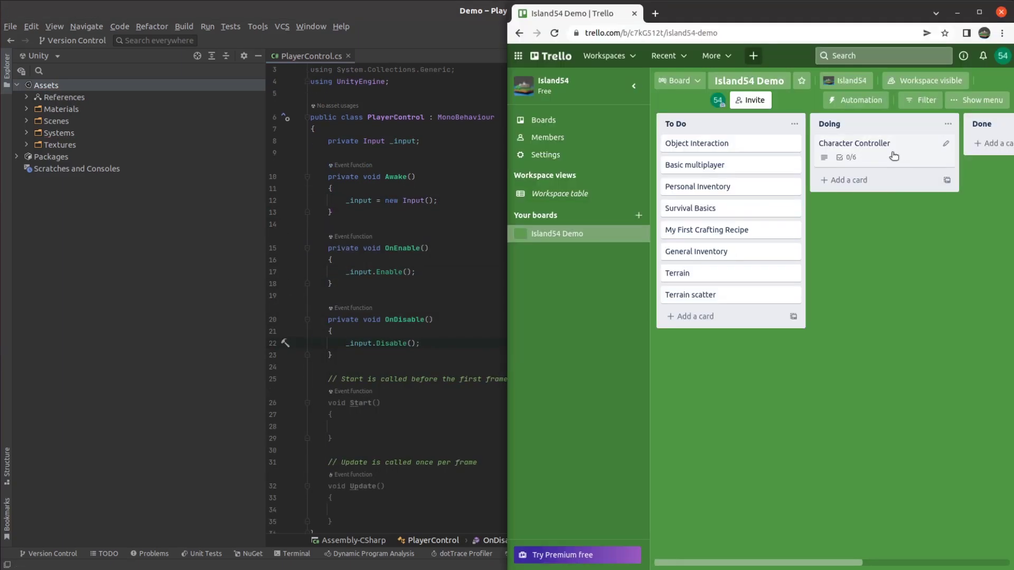
pyautogui.click(881, 149)
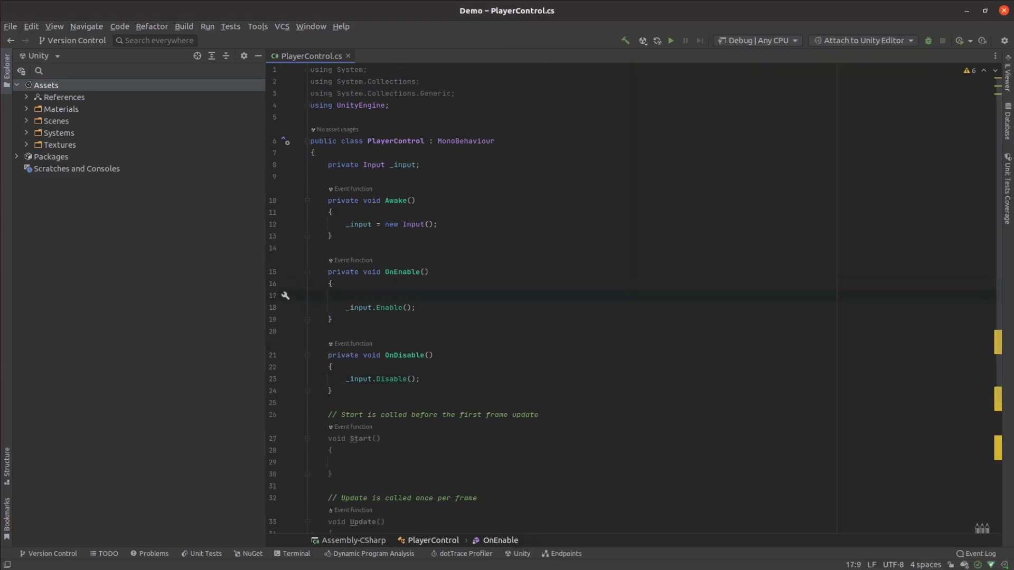
# In OnEnable, subscribe Move.performed to OnMoveChanged with context.ReadValue<Vector2>() and Move.canceled to OnMoveChanged with Vector2.zero
pyautogui.write('_input.Player.Move.')
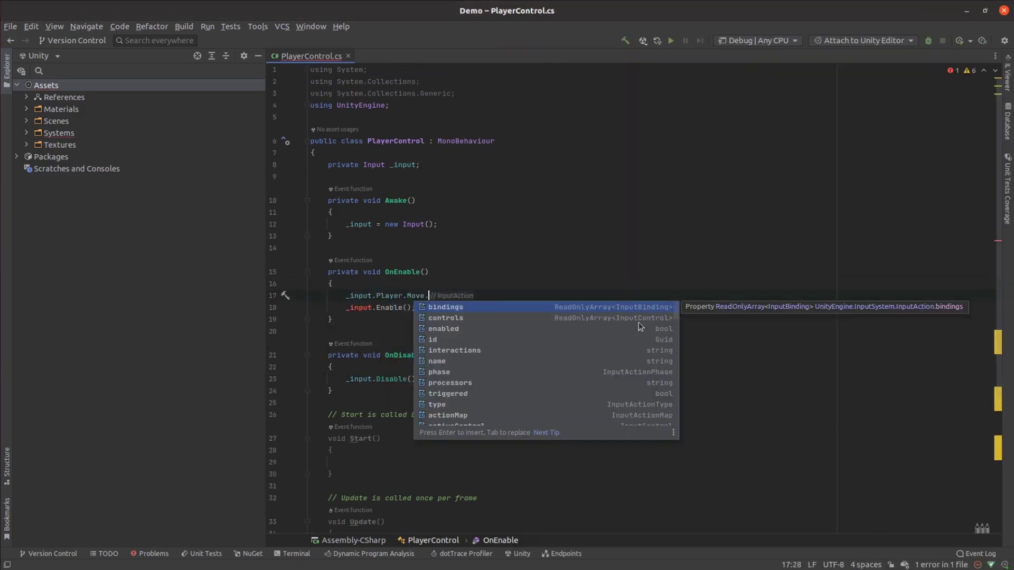
pyautogui.write('performed += context => OnMoveCha')
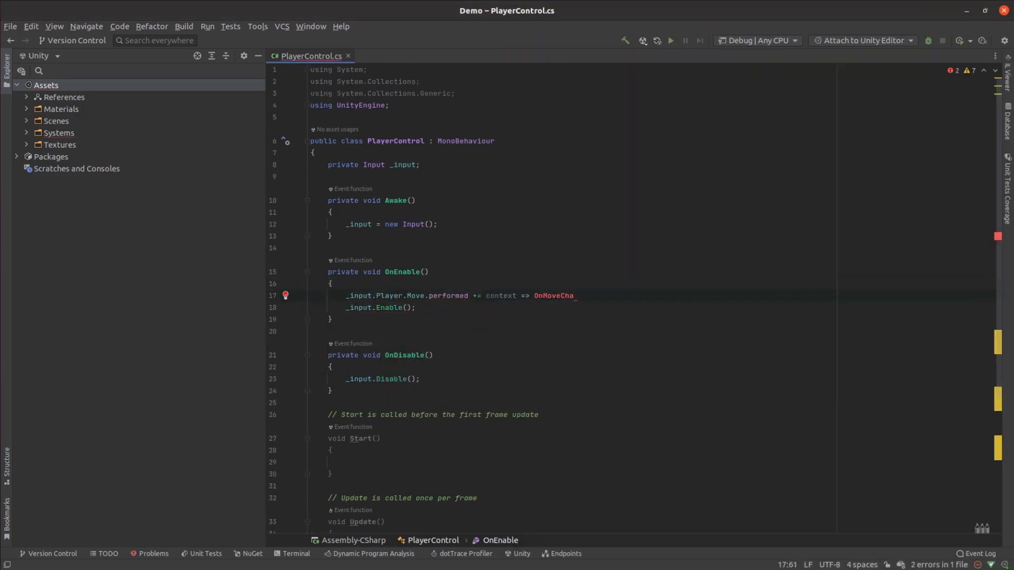
pyautogui.write('nged(context.ReadValue<Vector2>());')
pyautogui.press('Return')
pyautogui.write('_input.Player.Move.canceled += _ => OnMoveChanged(Vector')
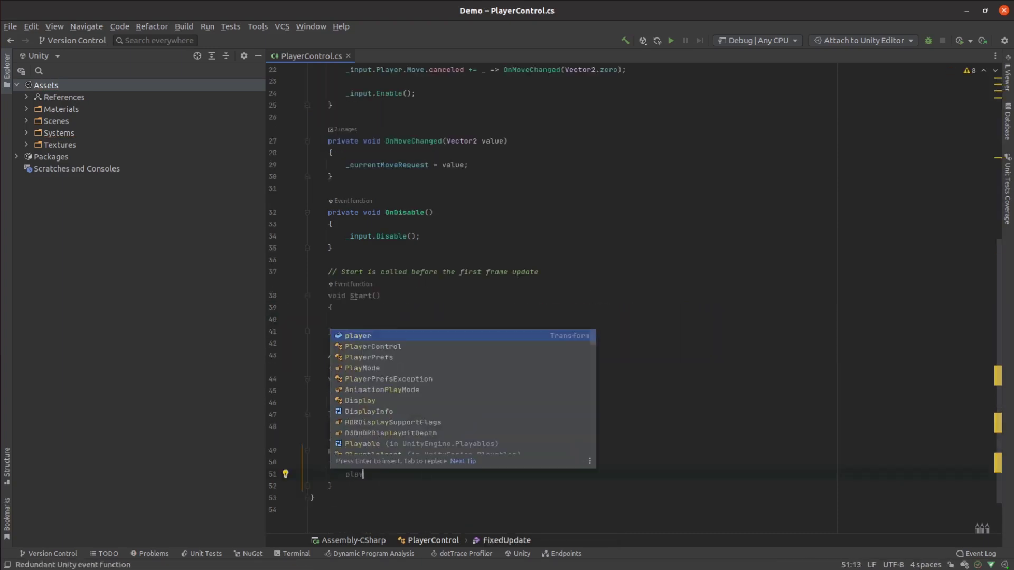
# In FixedUpdate, write player.Move with _currentMoveRequest * Time.deltaTime, add an ApplyRequestedMove() call above it, and generate that method
pyautogui.write('.Move(')
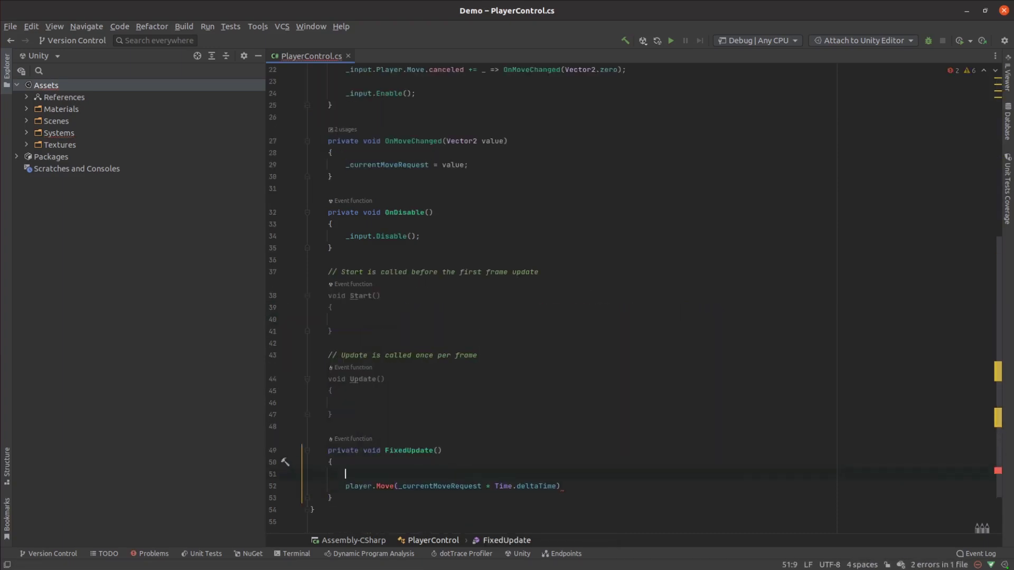
pyautogui.write('ApplyRequestedMove();')
pyautogui.hotkey('alt', 'Return')
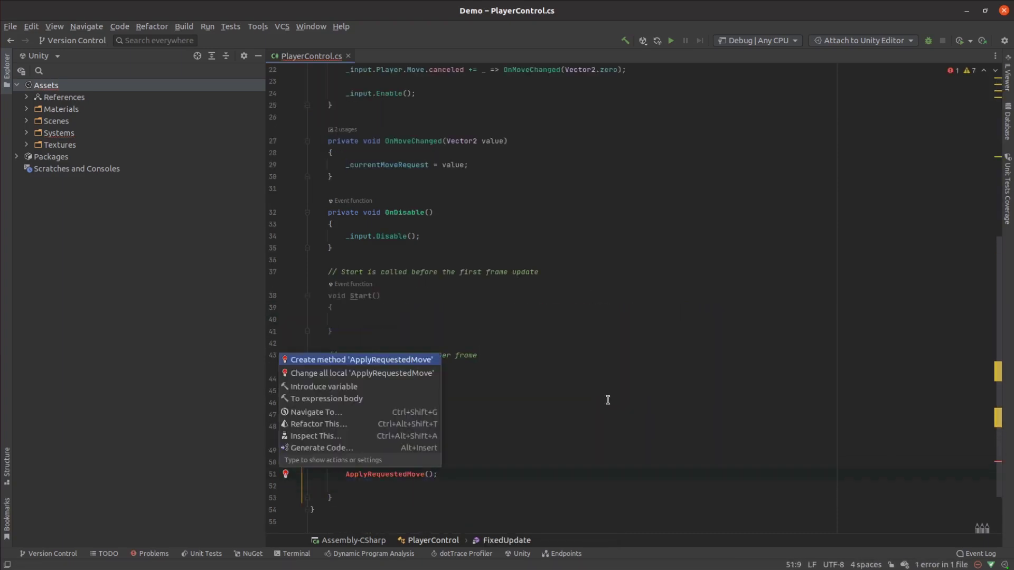
pyautogui.press('Return')
# In ApplyRequestedMove, declare playerMove as _currentMoveRequest.x * player.forward + _currentMoveRequest.y * player.right and pass it to player.Move
pyautogui.write('var ')
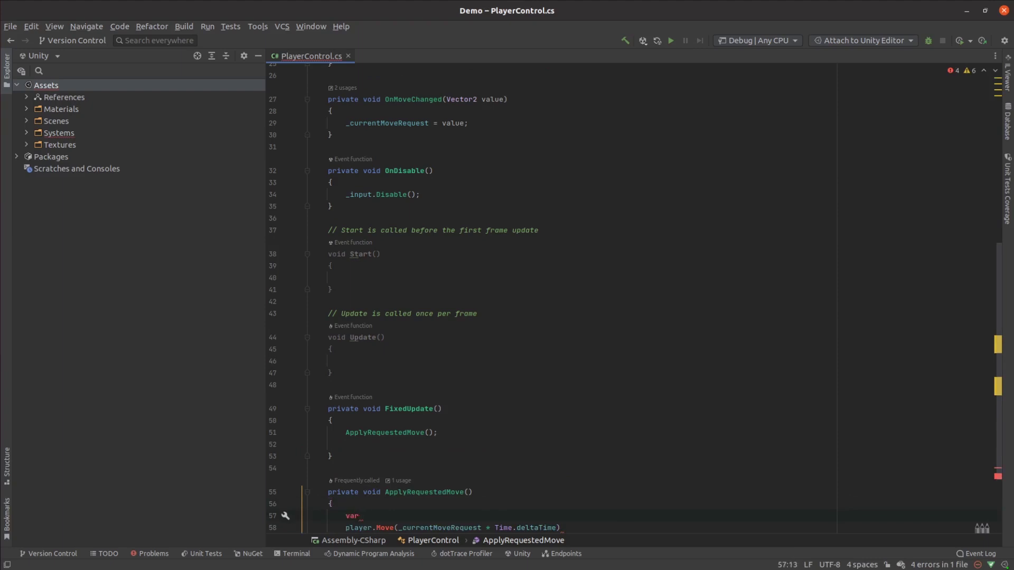
pyautogui.write('playerMove = _curre')
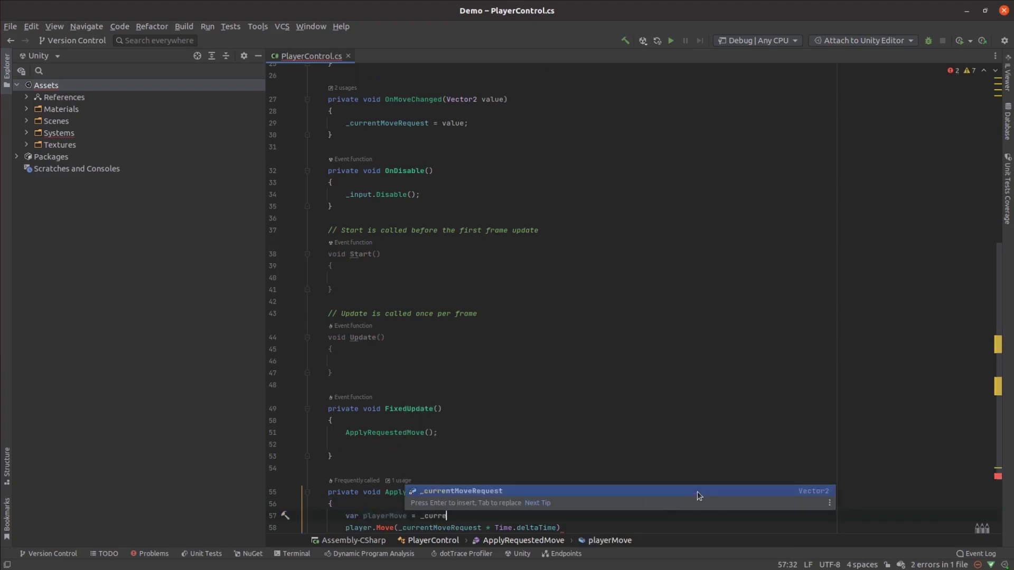
pyautogui.write('ntMoveRequest.x * player.forward + _currentMoveRequest ')
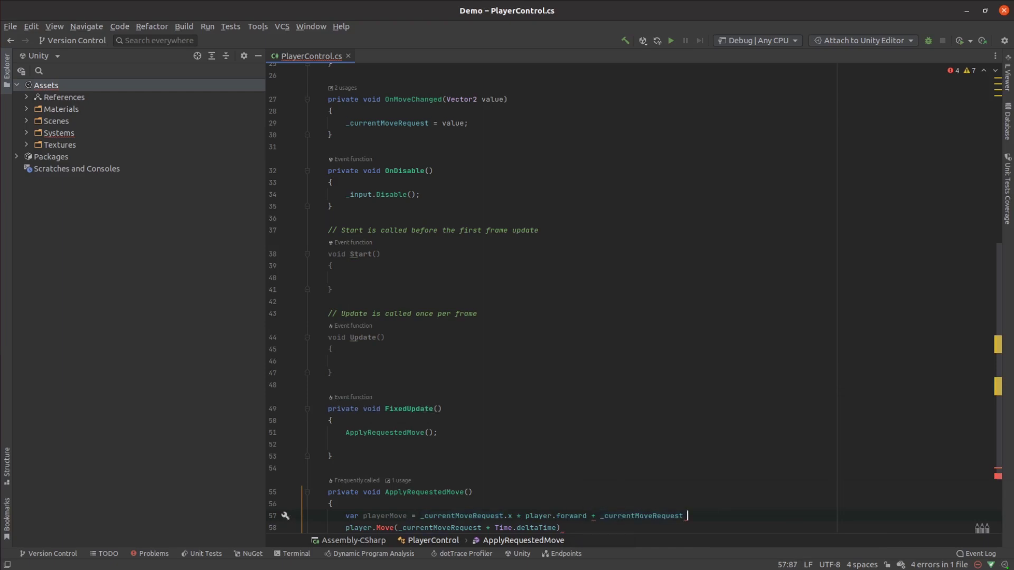
pyautogui.write('.y * player.right;')
pyautogui.scroll(-3, 634, 299)
pyautogui.doubleClick(420, 421)
pyautogui.write('playerMove')
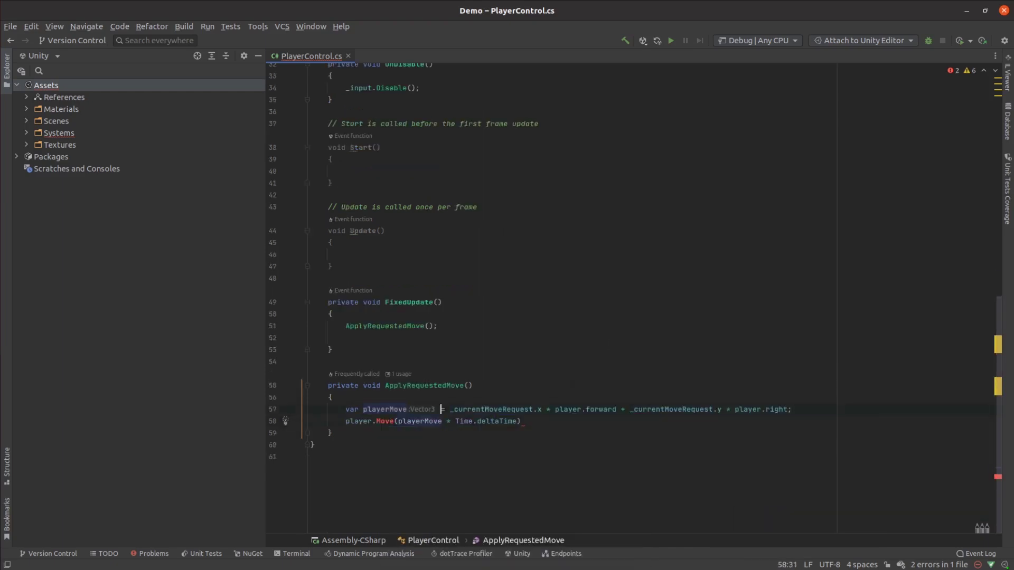
# Rename the playerMove variable in ApplyRequestedMove to playerMoveSpeed
pyautogui.hotkey('shift', 'F6')
pyautogui.write('Speed')
pyautogui.press('Return')
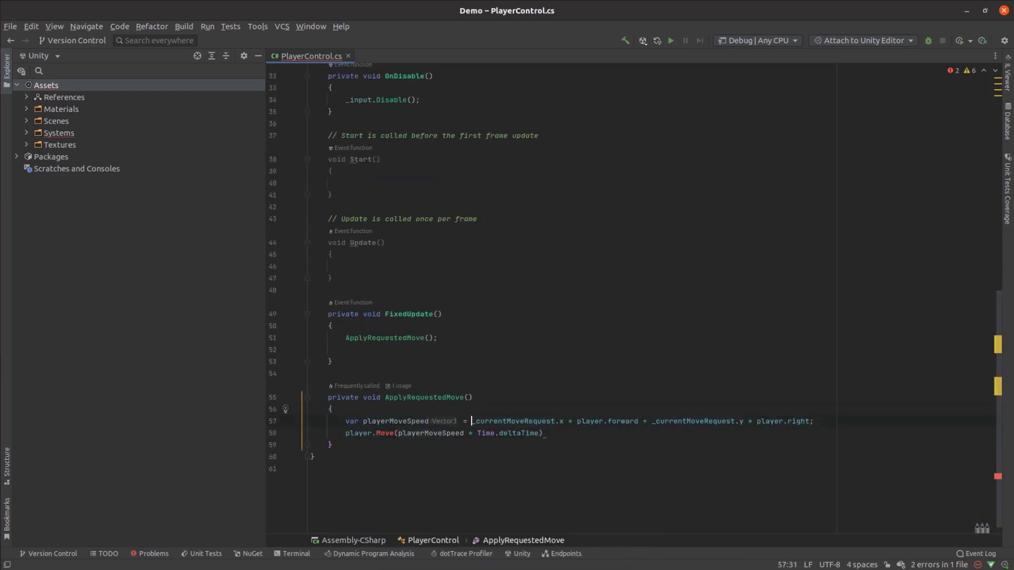
# In the class fields, add public float characterWalkSpeed = 5.0f and make the public player field a CharacterController
pyautogui.scroll(10, 634, 298)
pyautogui.click(328, 177)
pyautogui.write('public Transform player')
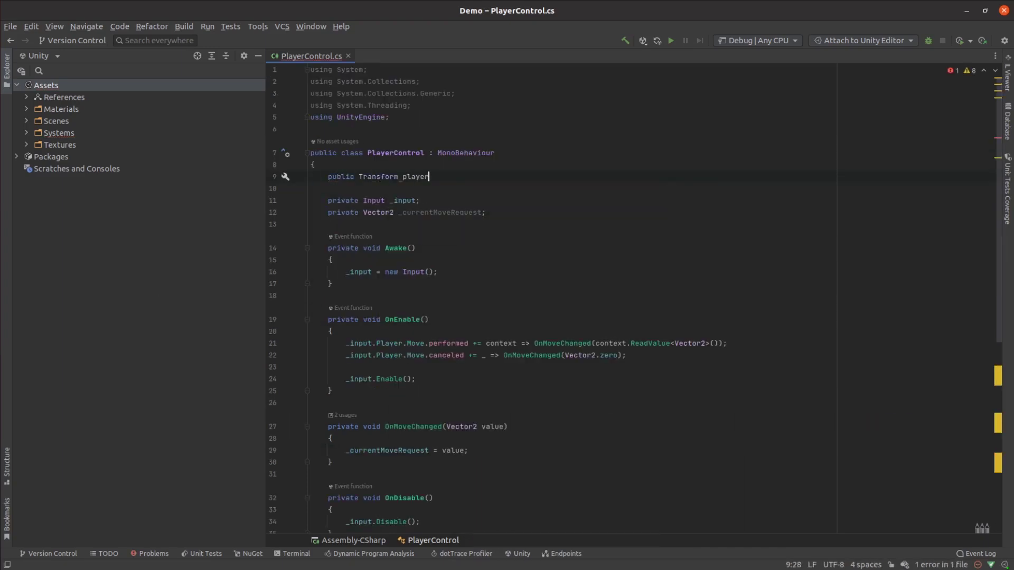
pyautogui.write('; public float characterWalkSpeed = 5.0f;')
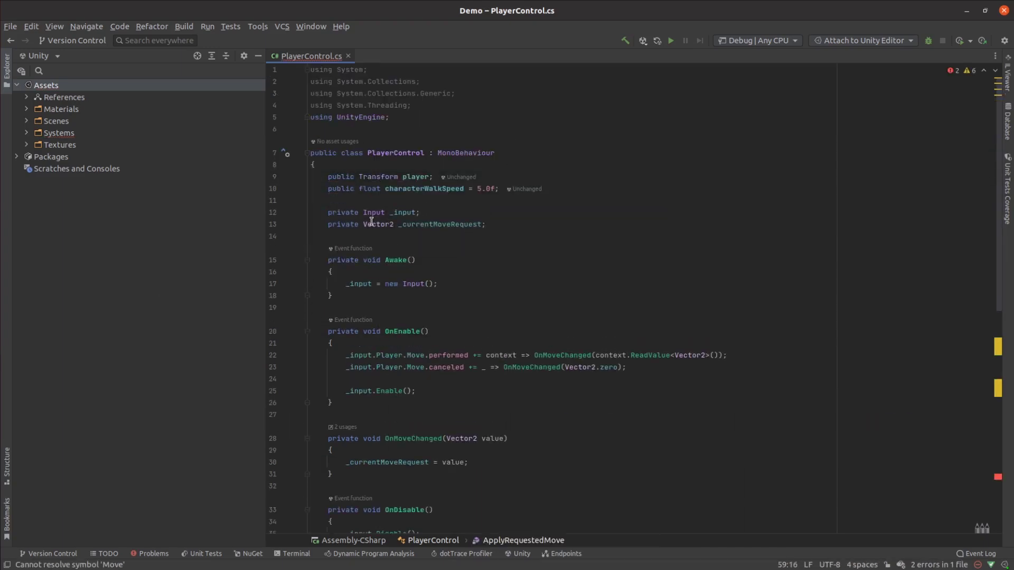
pyautogui.doubleClick(371, 176)
pyautogui.write('CharacterController')
pyautogui.press('Return')
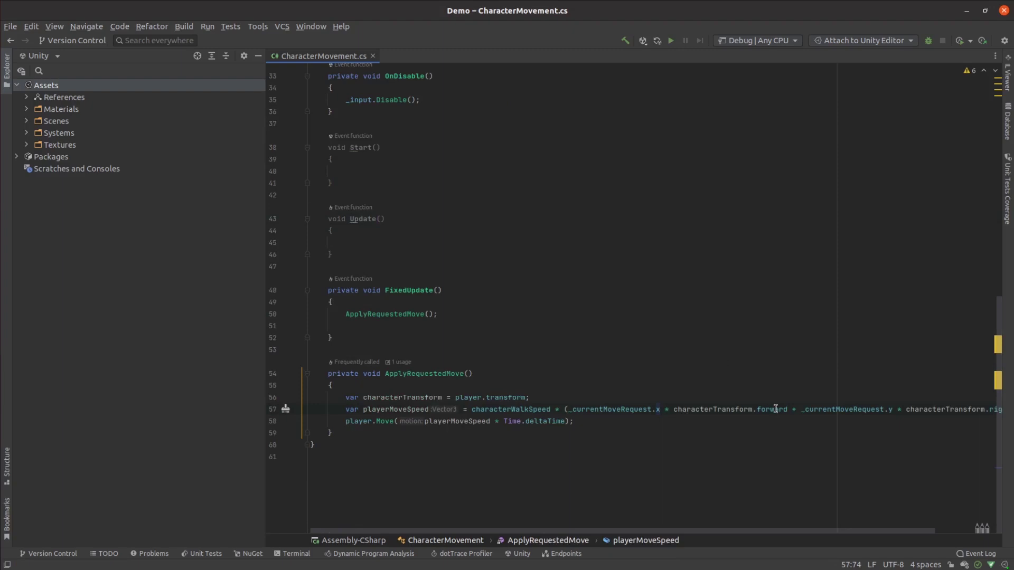
# Correct the direction term in playerMoveSpeed using characterTransform.forward, and mark Move as done in the Trello Character Controller checklist
pyautogui.write('characterTransform.for);')
pyautogui.press('Return')
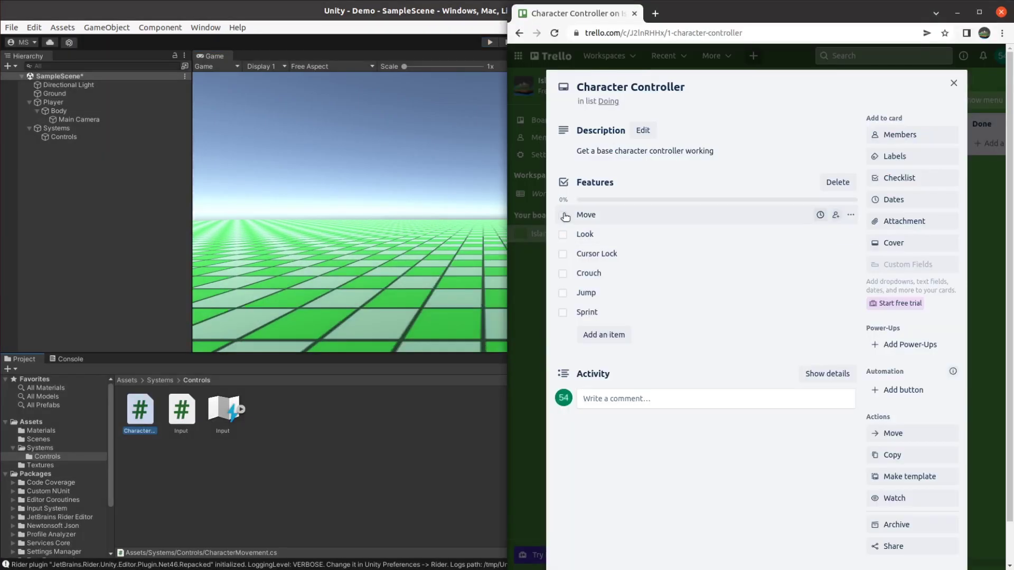
pyautogui.click(563, 215)
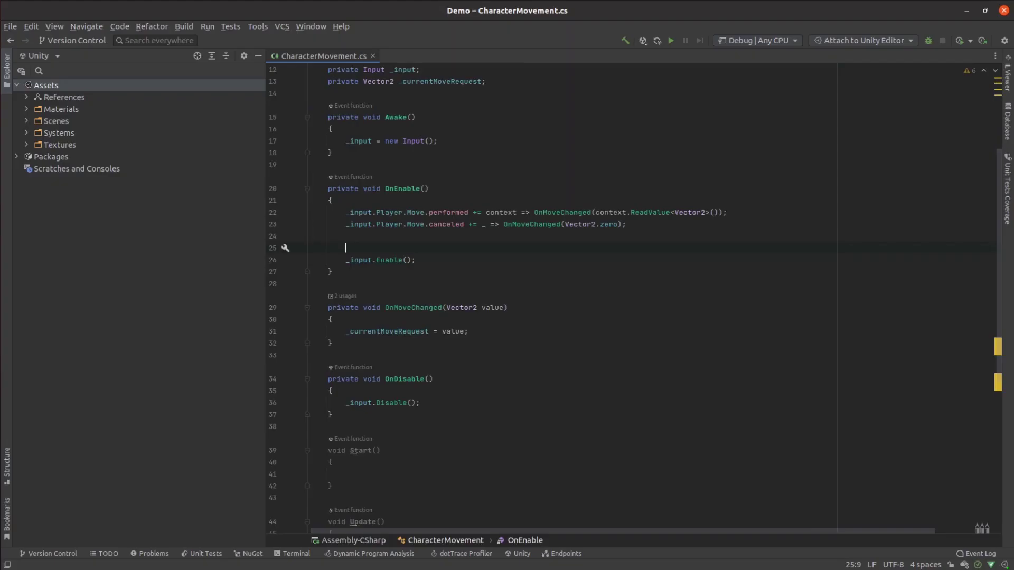
# In CharacterMovement's OnEnable, subscribe _input.Player.Look.performed to OnLookRequested with context.ReadValue<Vector2>()
pyautogui.write('_input.Play')
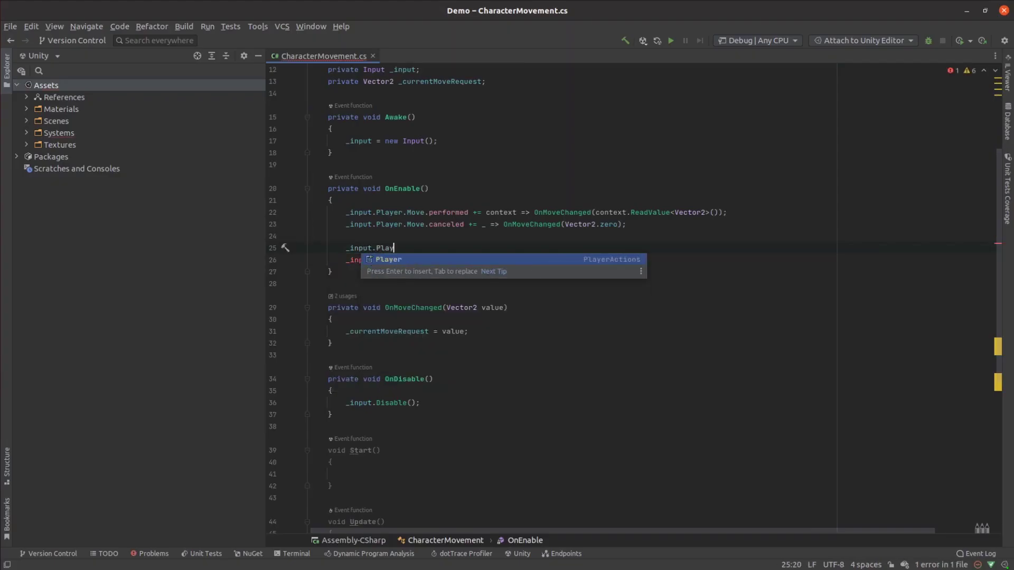
pyautogui.write('er.Look.')
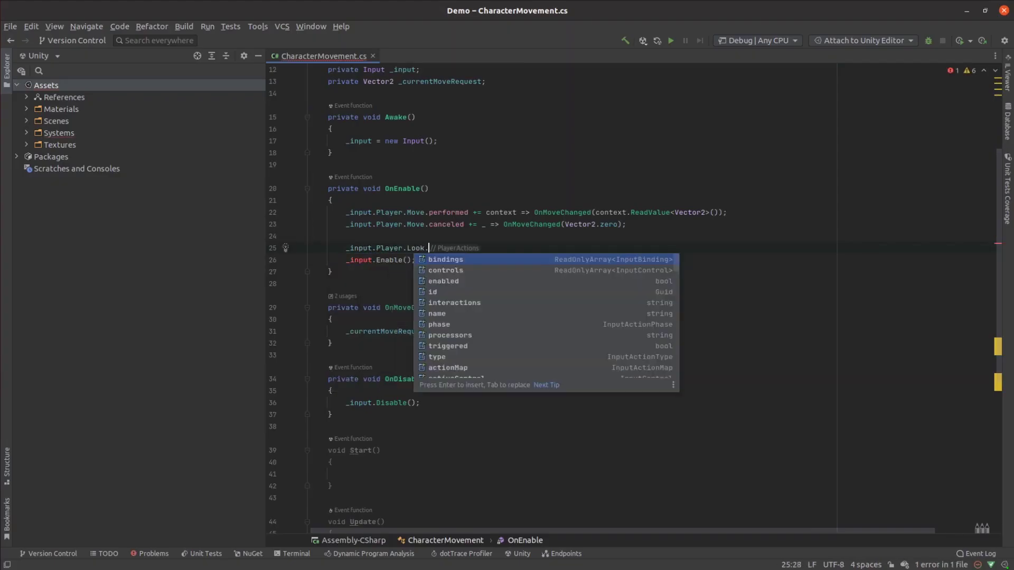
pyautogui.write('performed += conte')
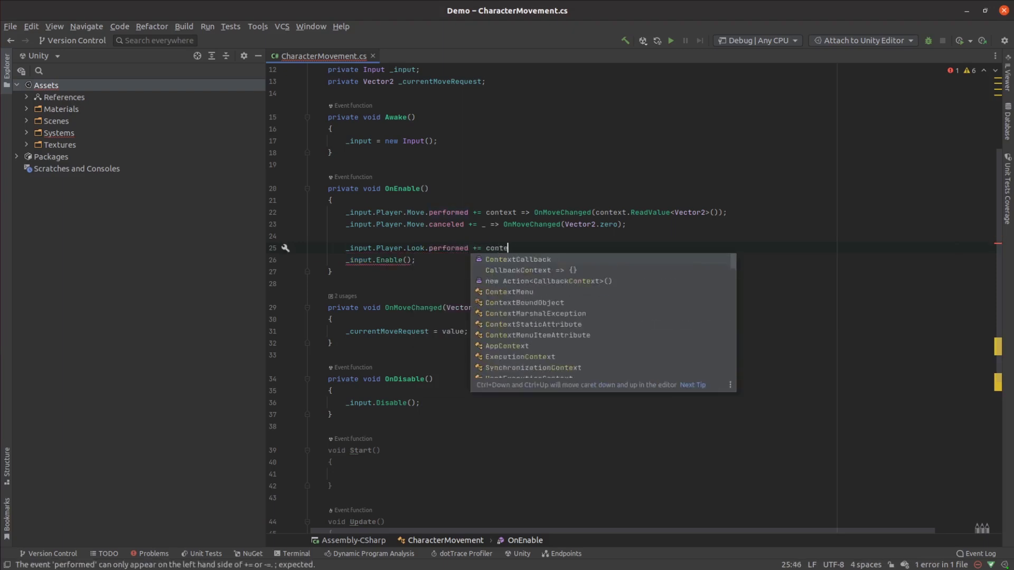
pyautogui.write('xt => OnMove')
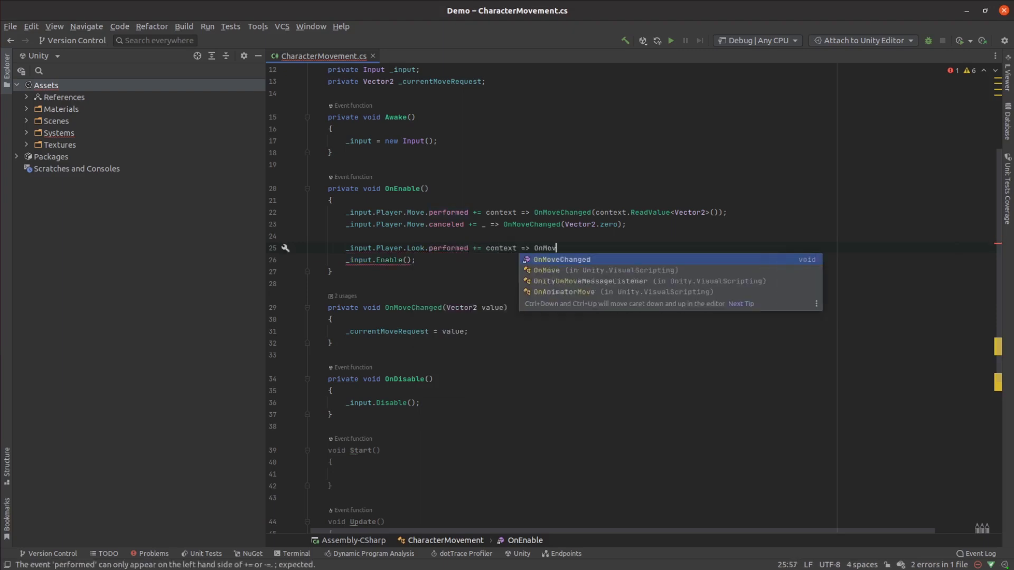
pyautogui.press('BackSpace')
pyautogui.press('BackSpace')
pyautogui.press('BackSpace')
pyautogui.press('BackSpace')
pyautogui.write('Look')
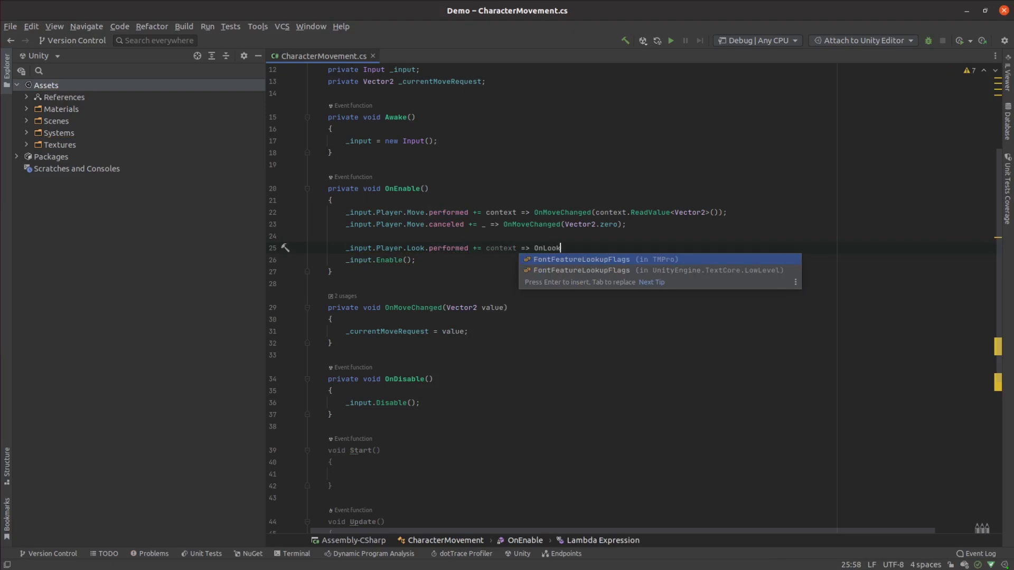
pyautogui.write('Reque')
pyautogui.write('(context.ReadVa')
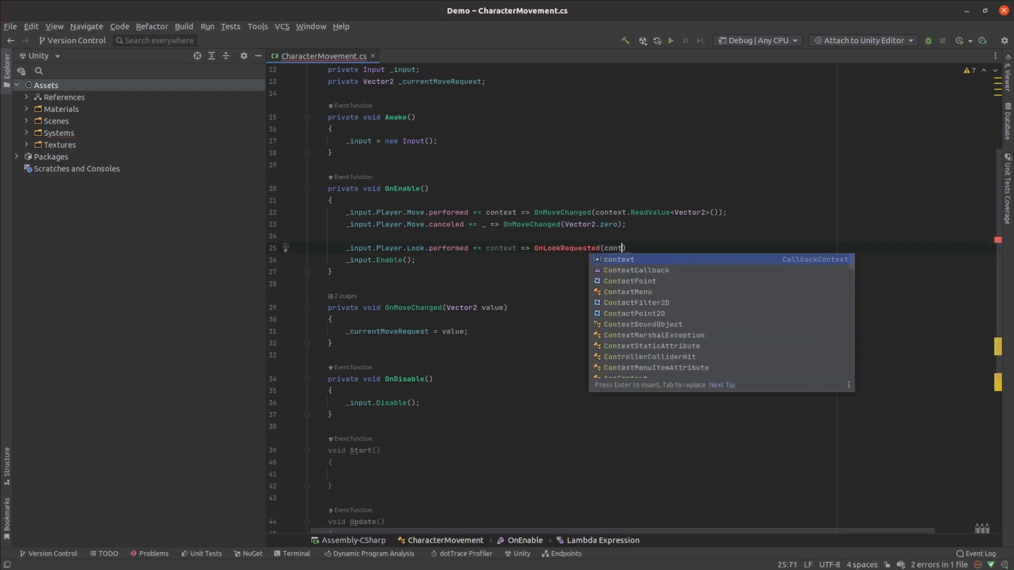
pyautogui.write('lue<Vector2>()')
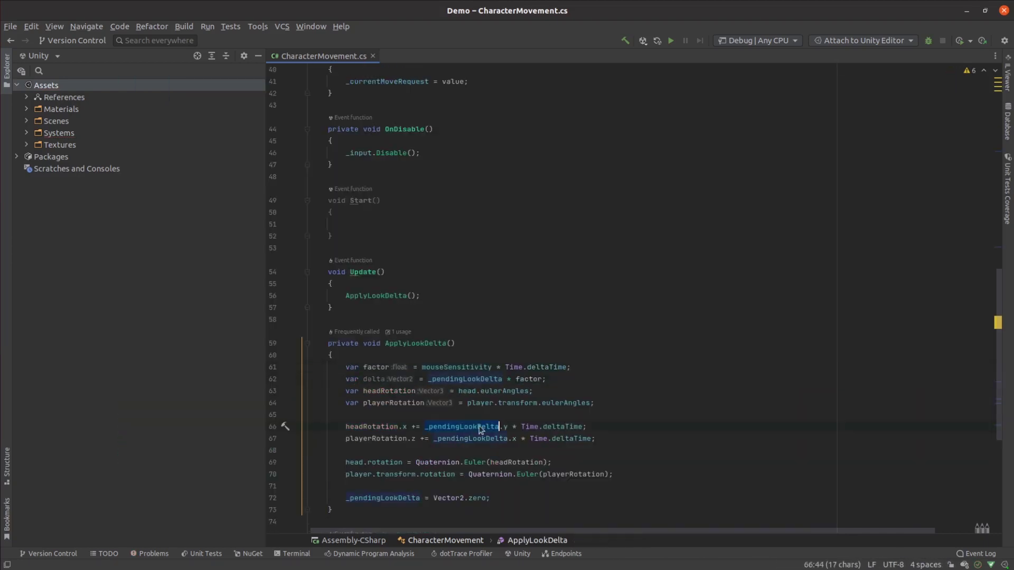
# In ApplyLookDelta, use delta instead of _pendingLookDelta for headRotation.x, and mark Look as done in the Trello checklist
pyautogui.write('del')
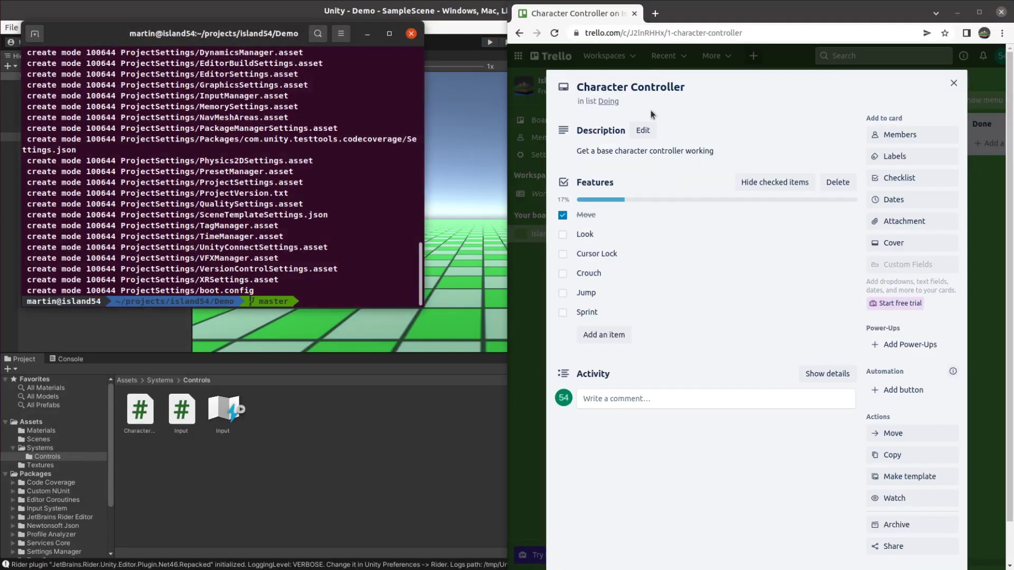
pyautogui.click(563, 236)
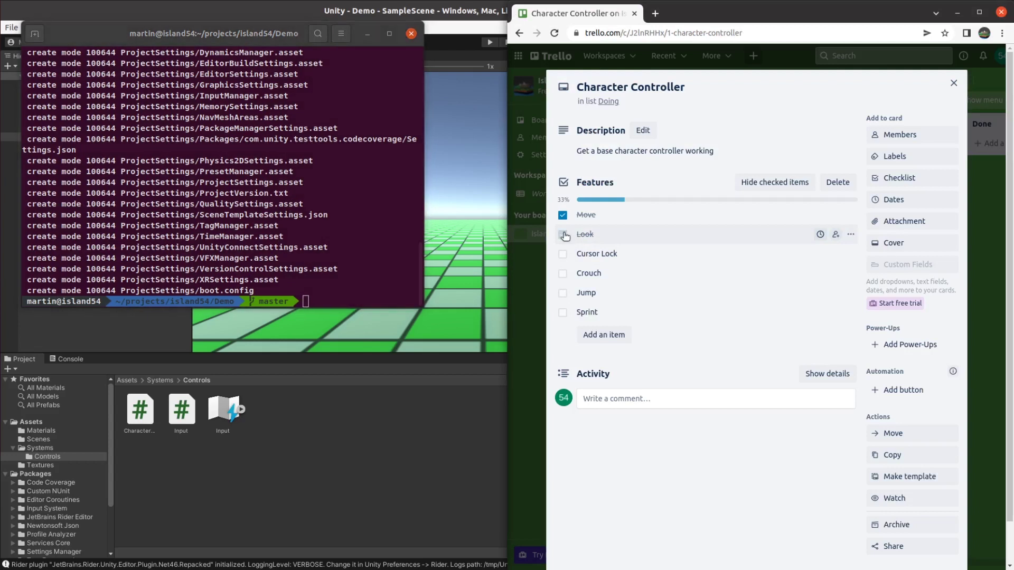
# Switch to the Unity editor and create a C# script named UiStateManager in the Assets/Systems/Controls folder
pyautogui.click(332, 352)
pyautogui.rightClick(296, 425)
pyautogui.moveTo(430, 137)
pyautogui.click(589, 42)
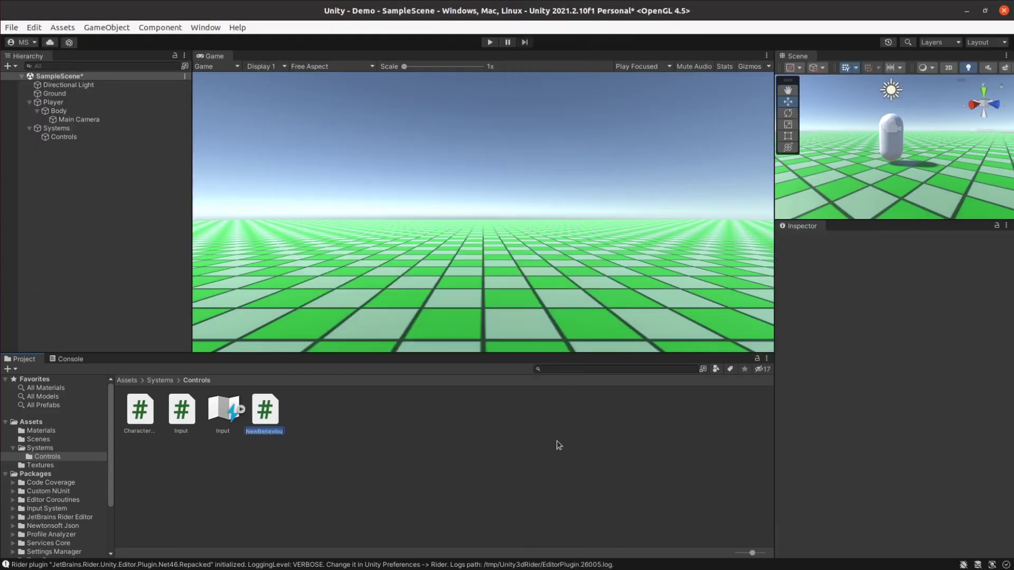
pyautogui.write('Ui')
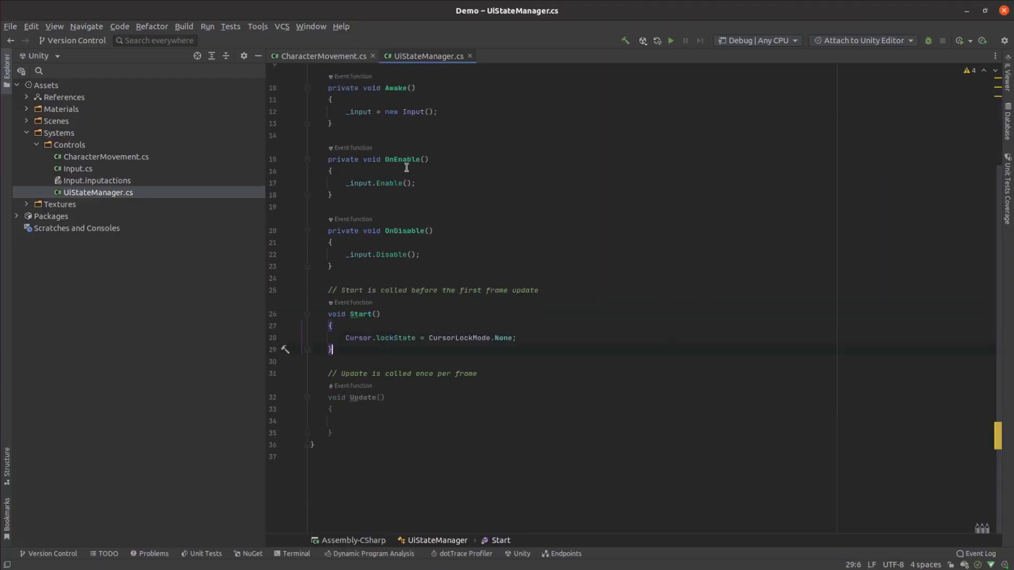
# In UiStateManager's OnEnable, make UI.Click.performed set Cursor.lockState to CursorLockMode.Locked and start a UI.Cancel.performed handler for the lock state
pyautogui.click(407, 168)
pyautogui.press('Return')
pyautogui.write('_input.UI.Click.performed += _ => Cursor.lockState = CursorLockMode.Locked;')
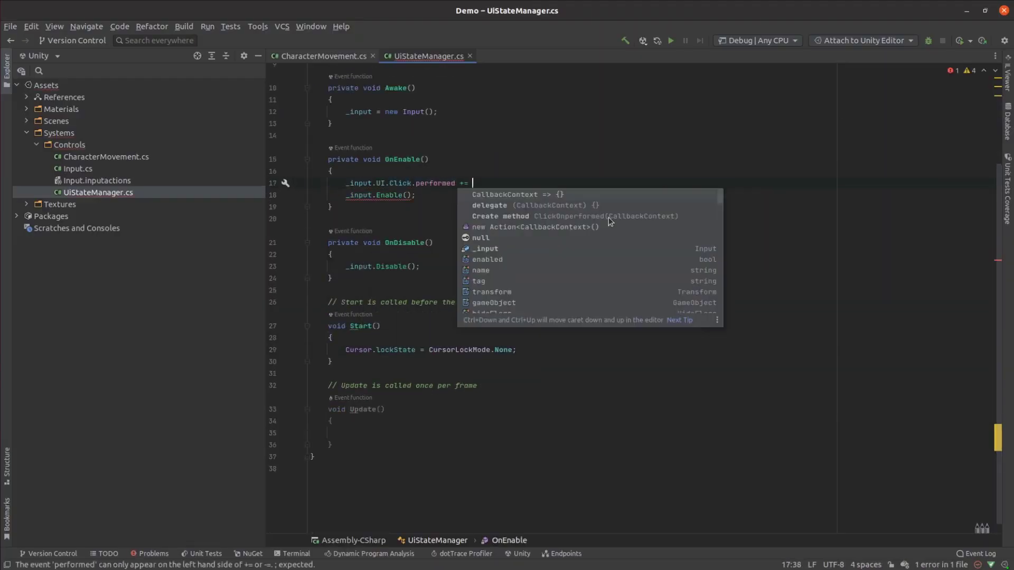
pyautogui.press('Return')
pyautogui.write('_input.UI.Cancel.performed += _ => Cursor.lockState = CursorLockMode.')
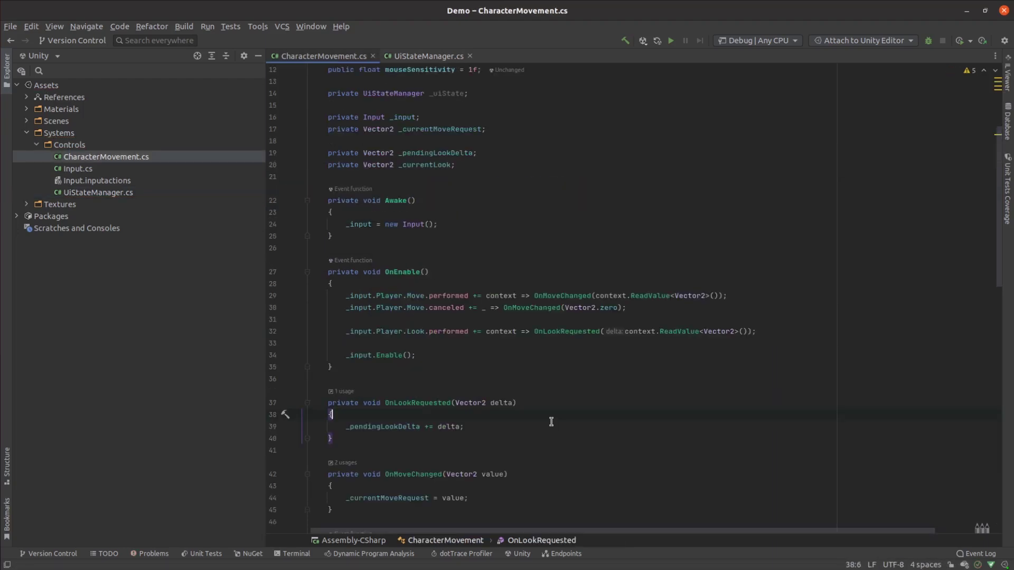
# In CharacterMovement's OnLookRequested, add an if condition on _uiState.IsMouseLookEnabled ahead of the _pendingLookDelta update
pyautogui.press('Return')
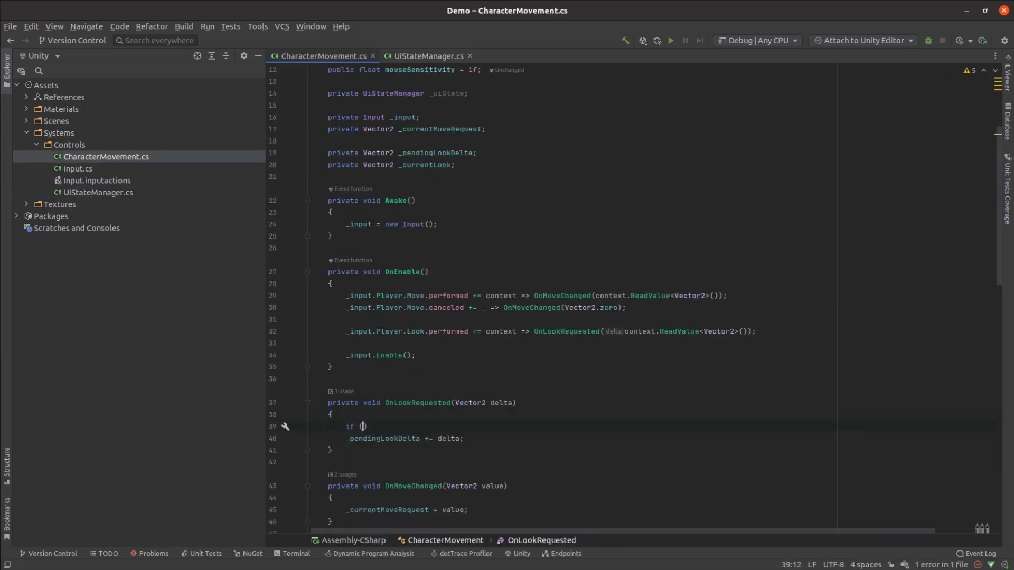
pyautogui.write('if (_uiState.is')
pyautogui.press('Down')
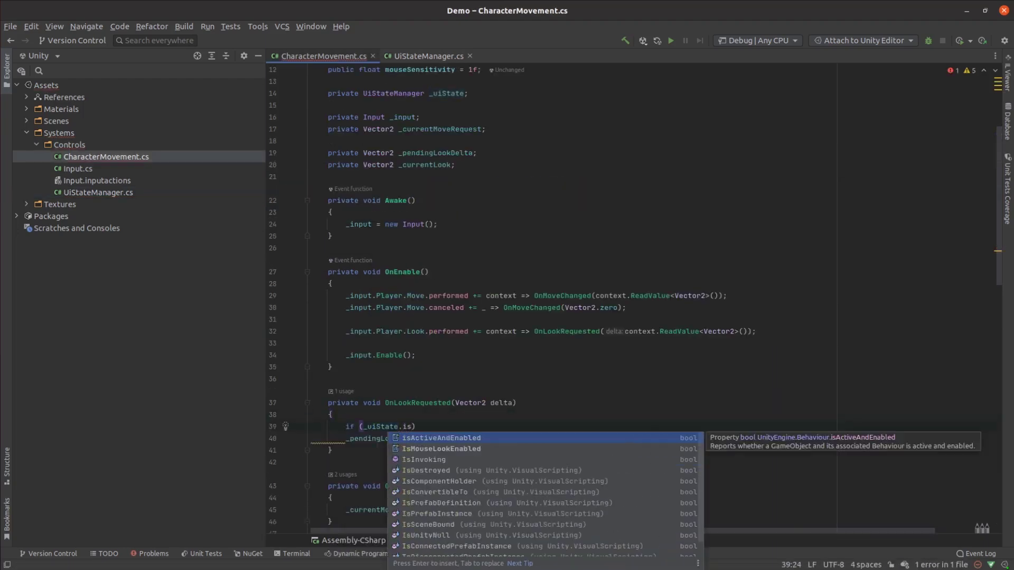
pyautogui.press('Return')
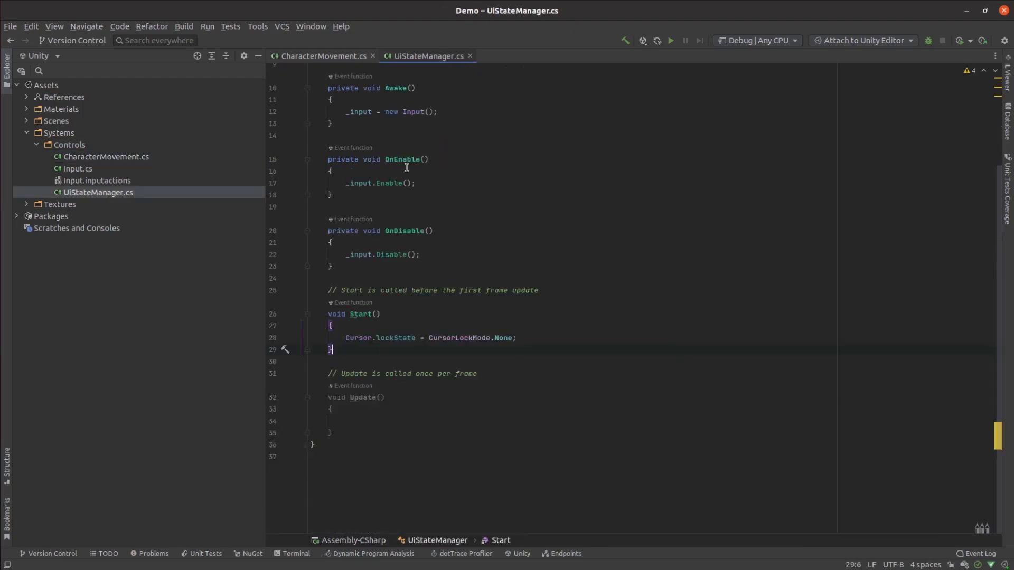
# In UiStateManager's OnEnable, subscribe UI.Click.performed to set CursorLockMode.Locked and UI.Cancel.performed to set Cursor.lockState as well
pyautogui.press('Return')
pyautogui.write('_input.UI.Click.performed += _ => Cursor.lockState = CursorLockMode.Locked;')
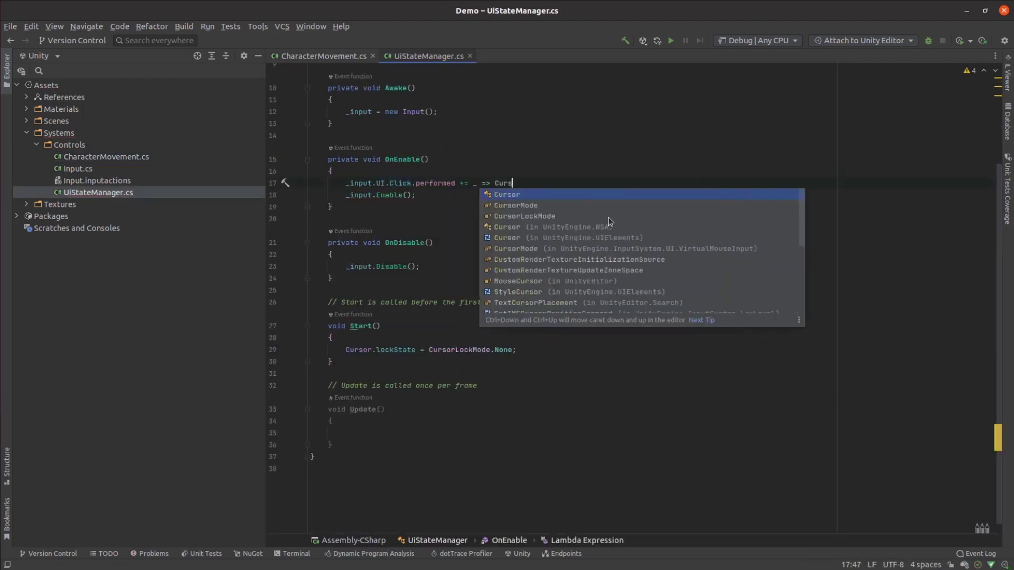
pyautogui.press('Return')
pyautogui.write('_input.UI.Cancel.per')
pyautogui.press('Return')
pyautogui.write('+= _ => Cursor.lockState = Cur')
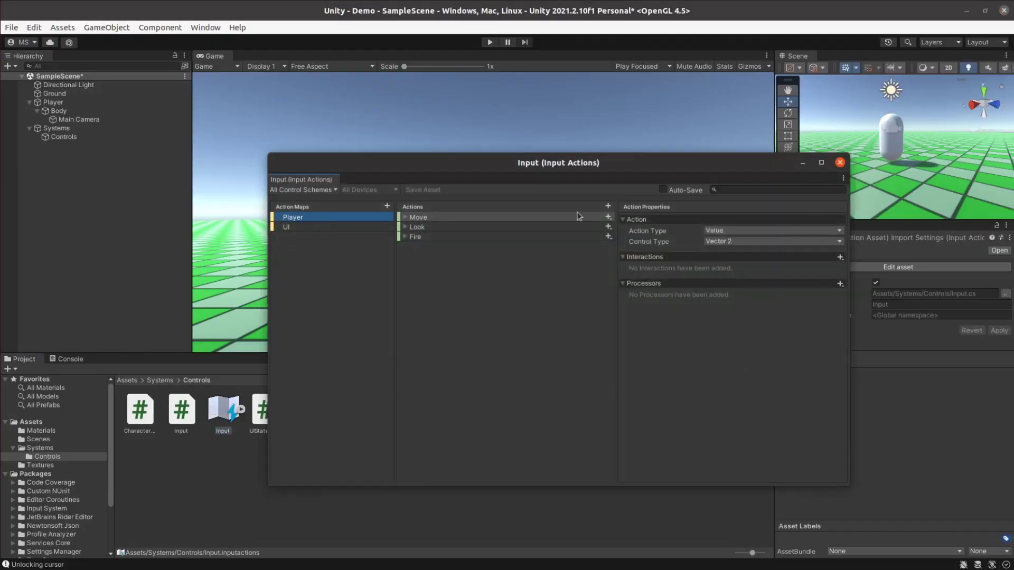
# Add a Crouch action to the Player input map and, in CharacterMovement's OnEnable, subscribe its performed and canceled events to OnCrouchStarted() and OnCrouchEnded()
pyautogui.click(500, 247)
pyautogui.click(592, 258)
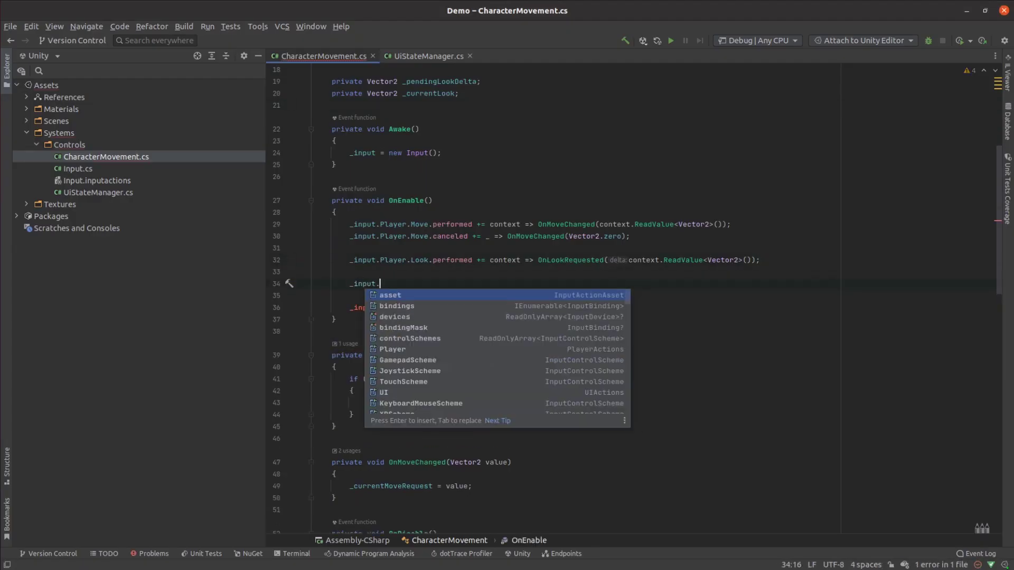
pyautogui.write('Player.Crouch.performed =')
pyautogui.write('= _ => OnCrouchStarted();')
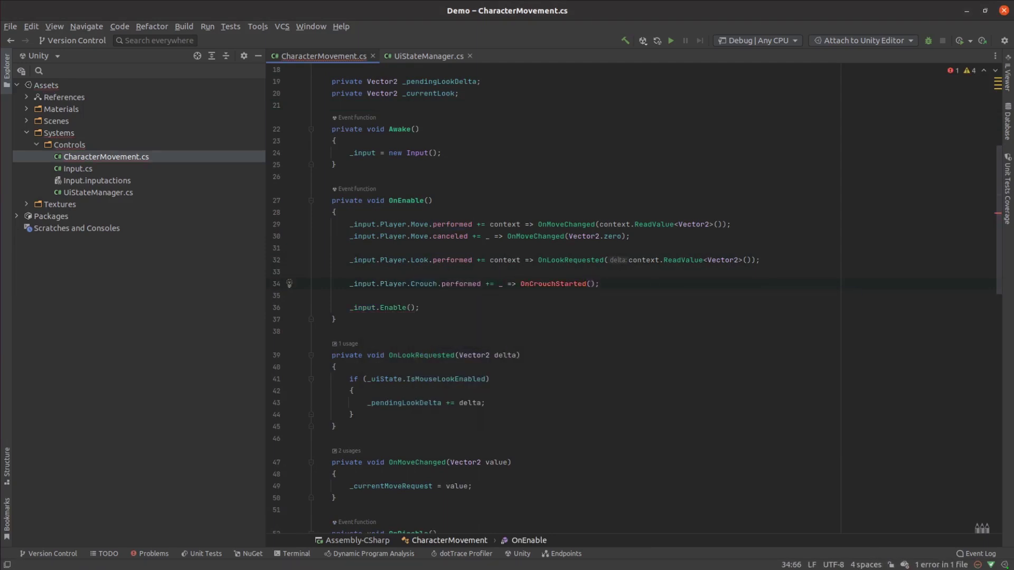
pyautogui.press('Return')
pyautogui.write('_input.Player.Crouch.canceled += _ => OnCrouchEnded();')
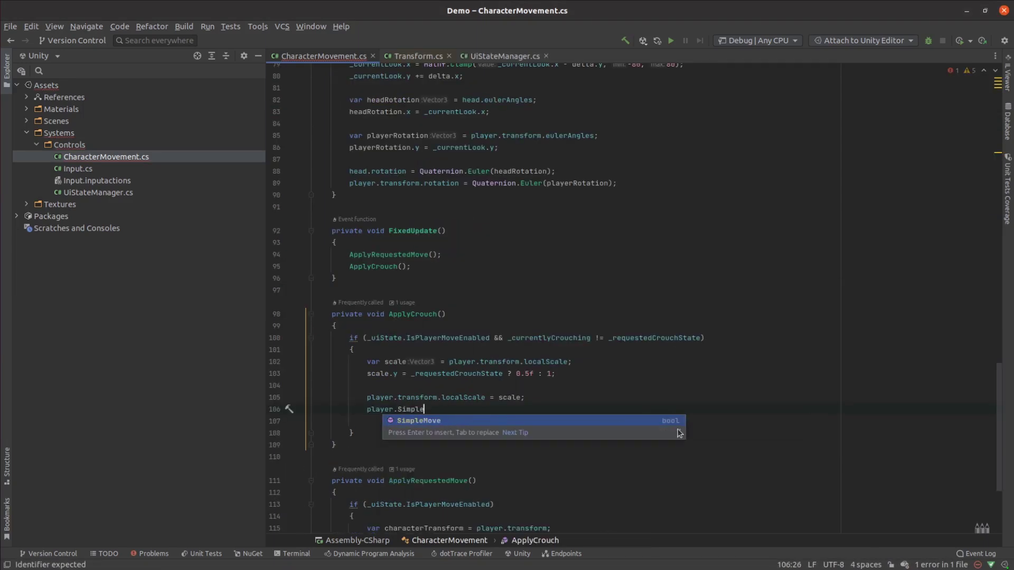
# In ApplyCrouch, discard the player.SimpleMove line and assign _currentlyCrouching = _requestedCrouchState after the localScale assignment
pyautogui.press('Return')
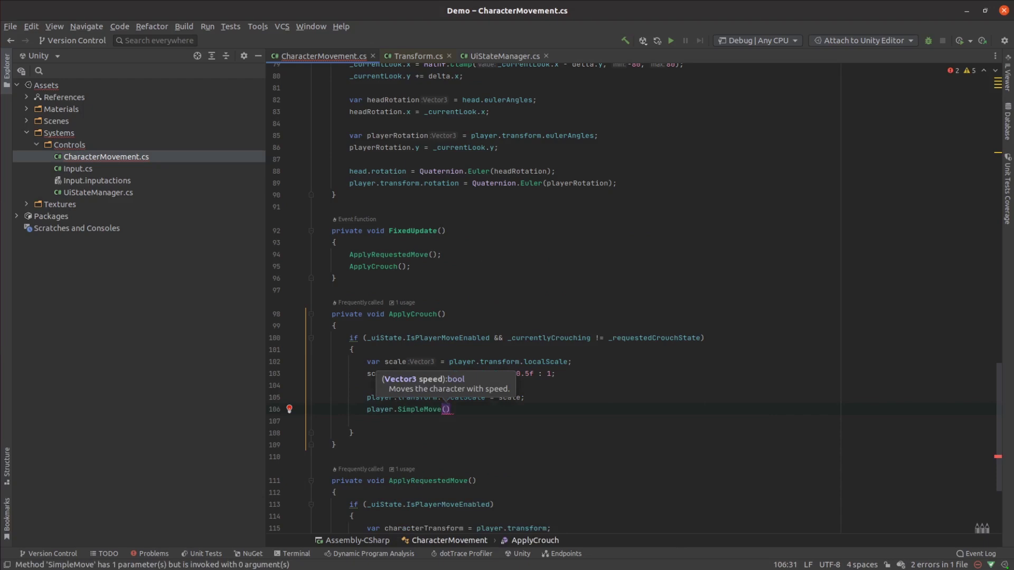
pyautogui.hotkey('ctrl', 'y')
pyautogui.write('_currentlyCrouching = _requestedCrouchState;')
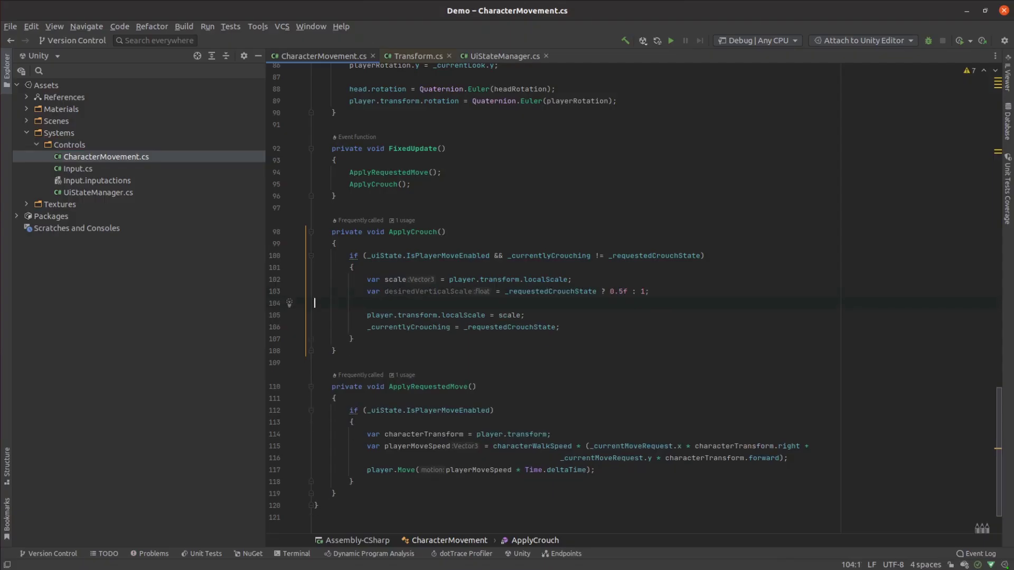
# In ApplyCrouch, assign scale.y using Mathf.MoveTowards from scale.y toward desiredVerticalScale
pyautogui.doubleClick(511, 315)
pyautogui.write('Mathf.MoveTowards(scale.y, desiredVerticalScale')
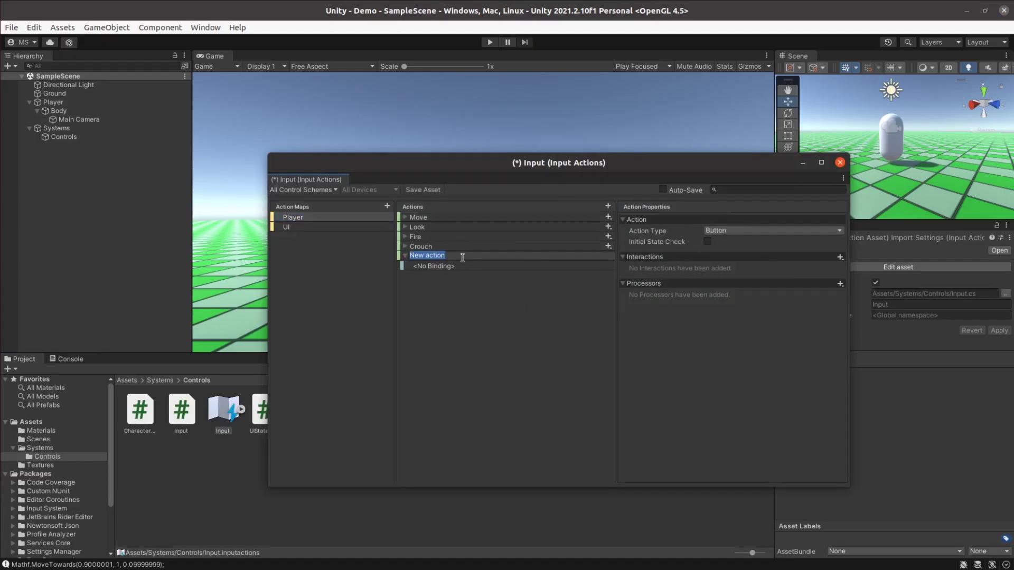
# Name the new action in the Player input map Jump and search its binding path for keyboard controls
pyautogui.click(569, 266)
pyautogui.click(778, 231)
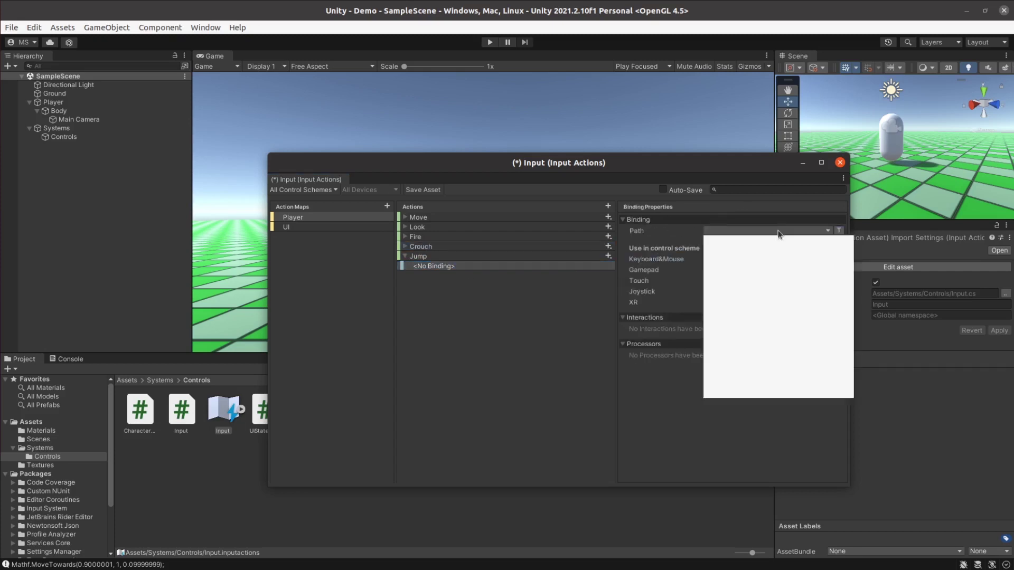
pyautogui.write('<keyboa')
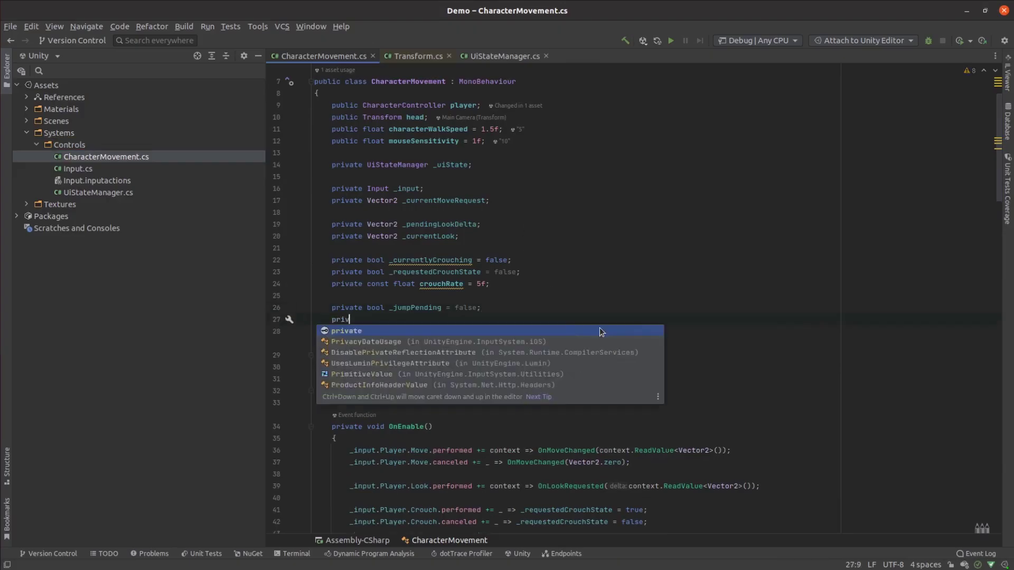
# In CharacterMovement, declare a private Vector2 _ballisticTrajectory field and store player.isGrounded in a wasGrounded variable at the start of ApplyMovement
pyautogui.write('Vector2 _freefallcTrajectory =')
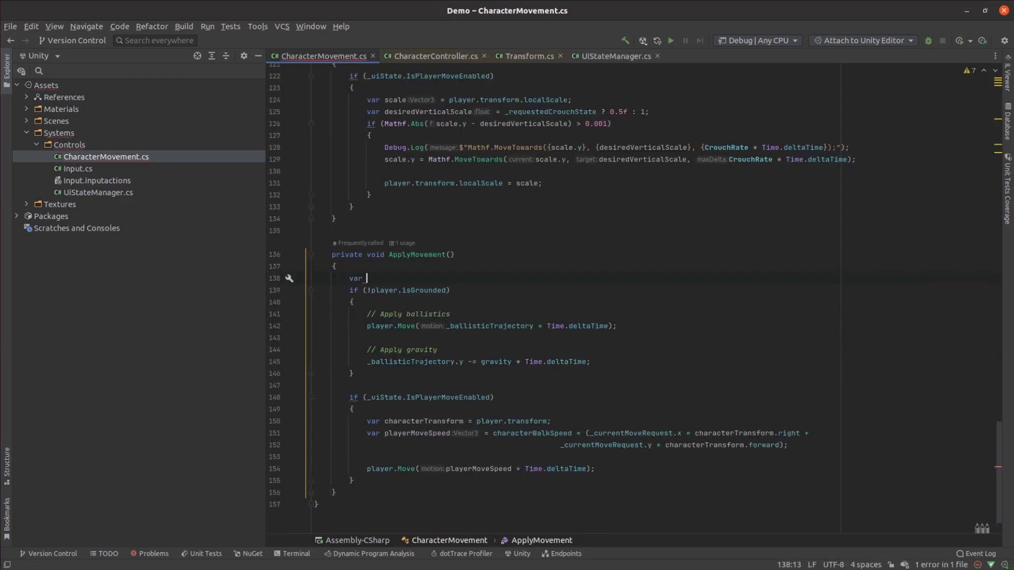
pyautogui.write('wasGrounded')
# In ApplyMovement, add an if (wasGrounded != player.isGrounded) block after the gravity code that logs "GOT GROUNDED"
pyautogui.write(' != player.isGrounded)')
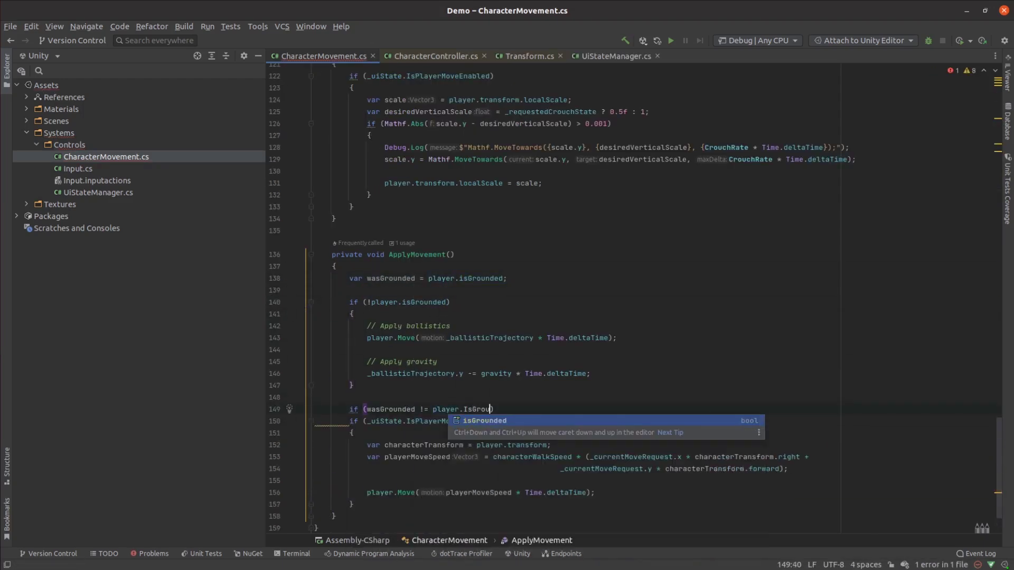
pyautogui.press('Return')
pyautogui.write('{')
pyautogui.press('Return')
pyautogui.write('play')
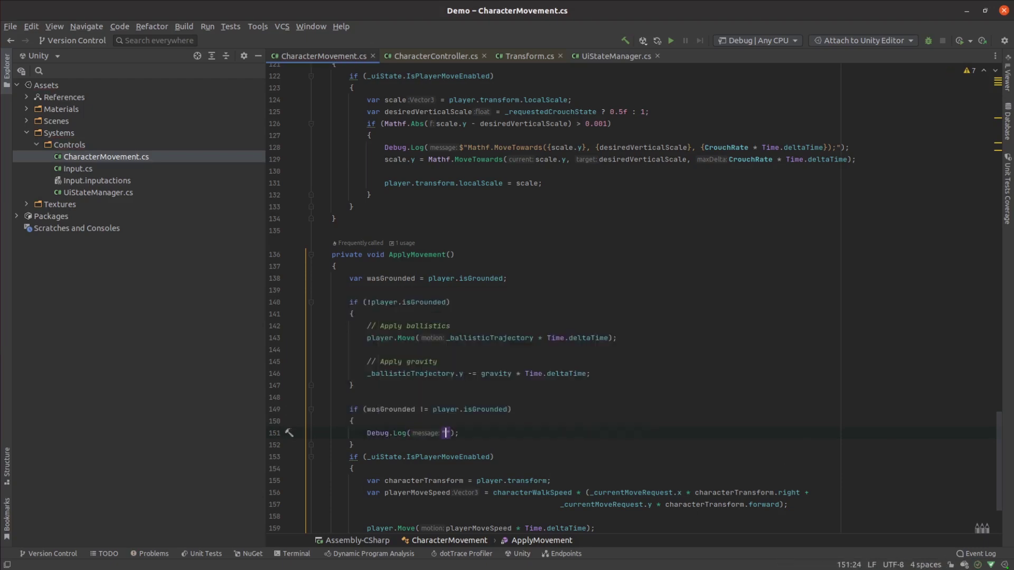
pyautogui.write('GOT GROUNDED')
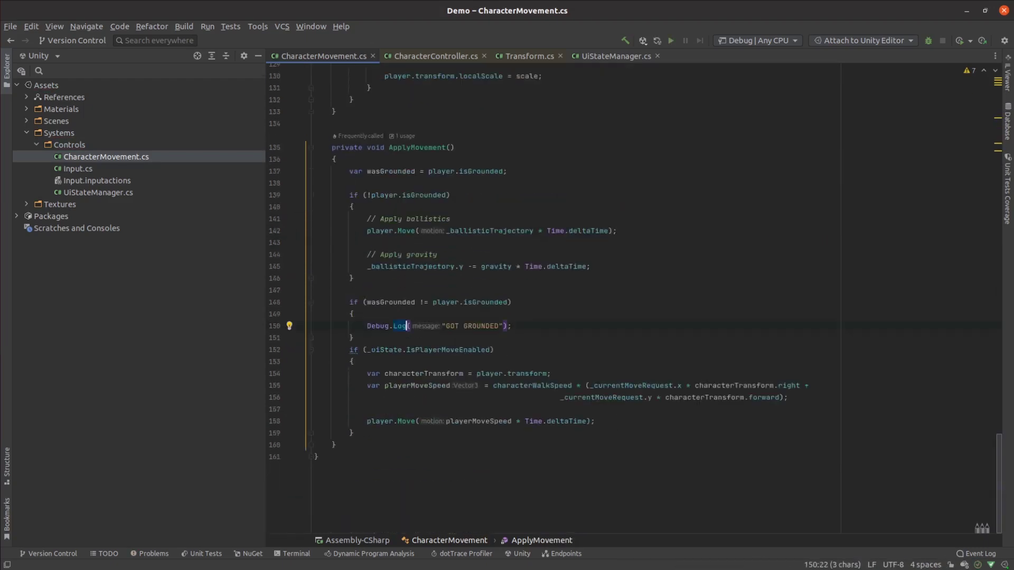
# Add an if (player.isGrounded) block that sets _ballisticTrajectory.y to -DownwardForce and holds the "GOT GROUNDED" log under if (!wasGrounded)
pyautogui.write('if (player.isGrounded)')
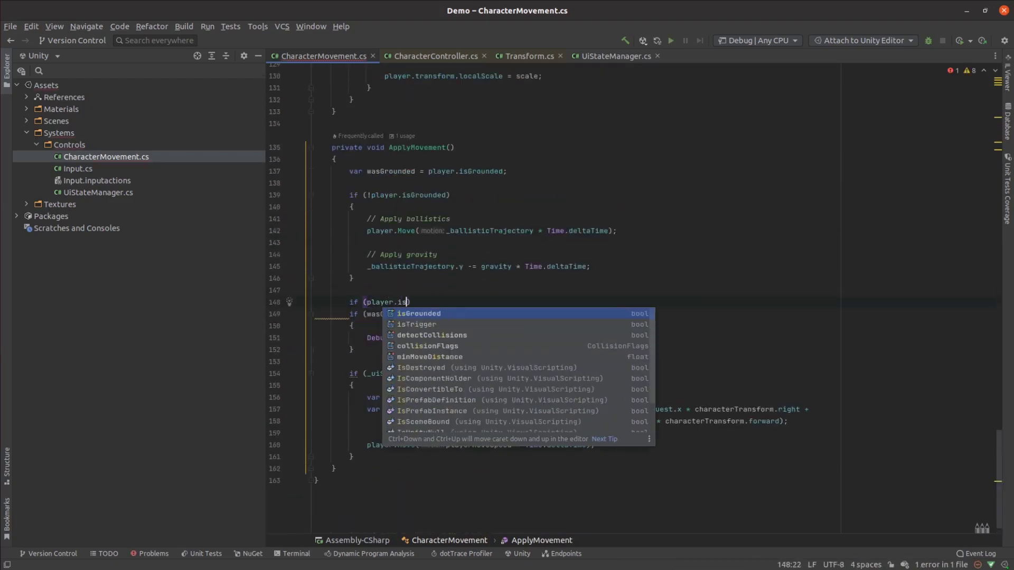
pyautogui.press('Return')
pyautogui.write('{')
pyautogui.press('Return')
pyautogui.write('_ballisticTrajectory =')
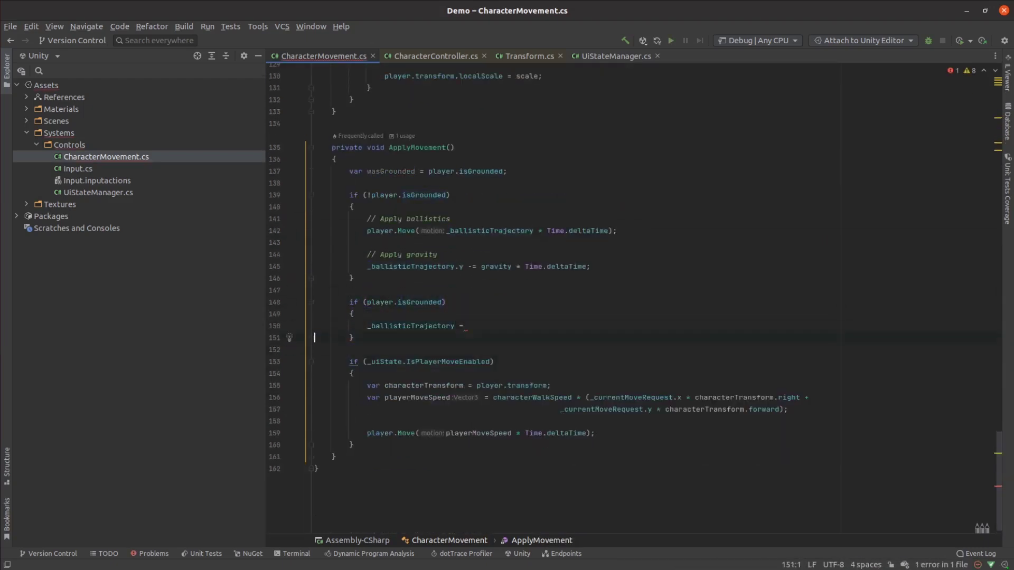
pyautogui.write('-0')
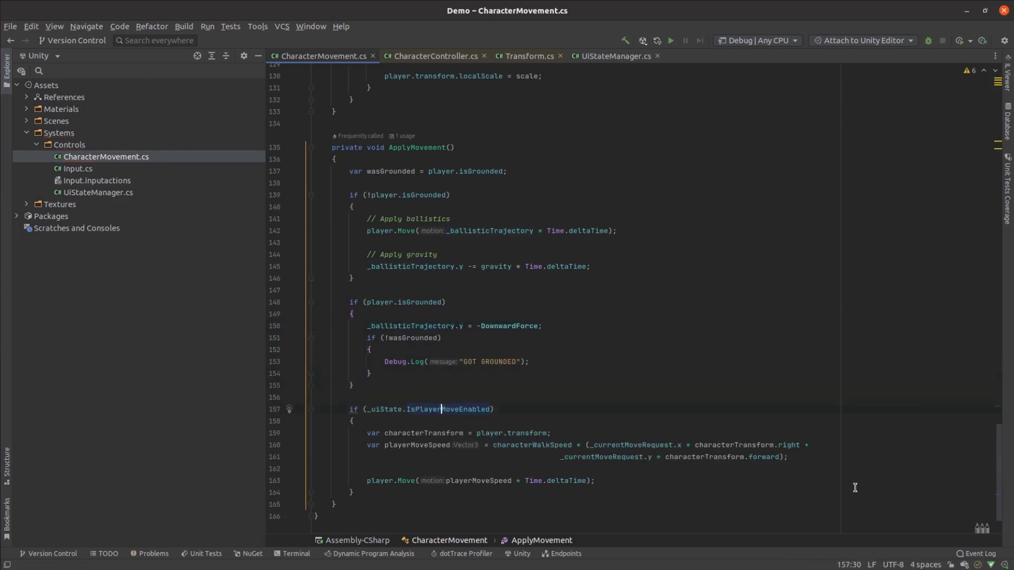
pyautogui.hotkey('ctrl', 'w')
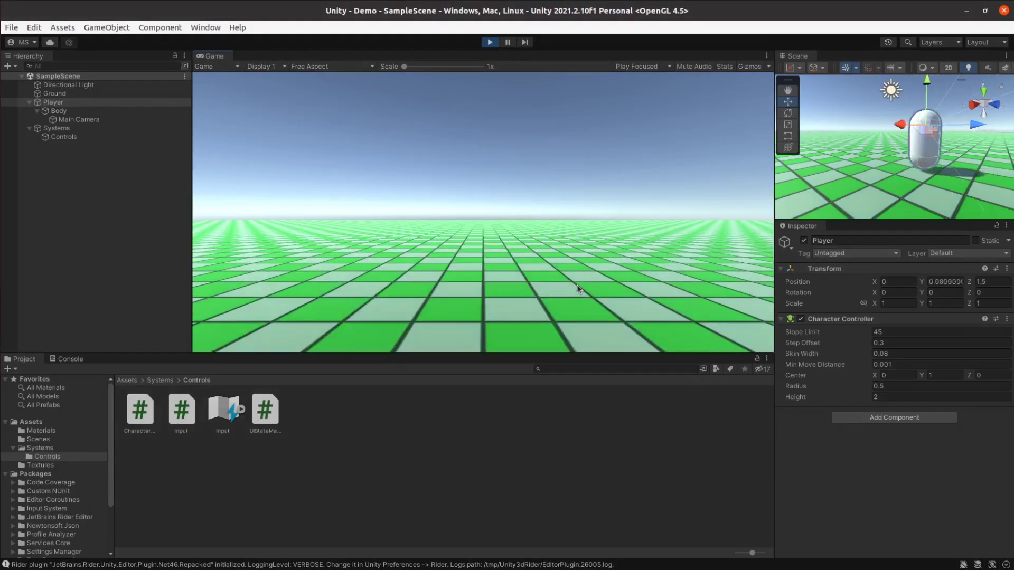
# Test the jump in Unity's running game and switch back to the code editor
pyautogui.press('space')
pyautogui.click(554, 268)
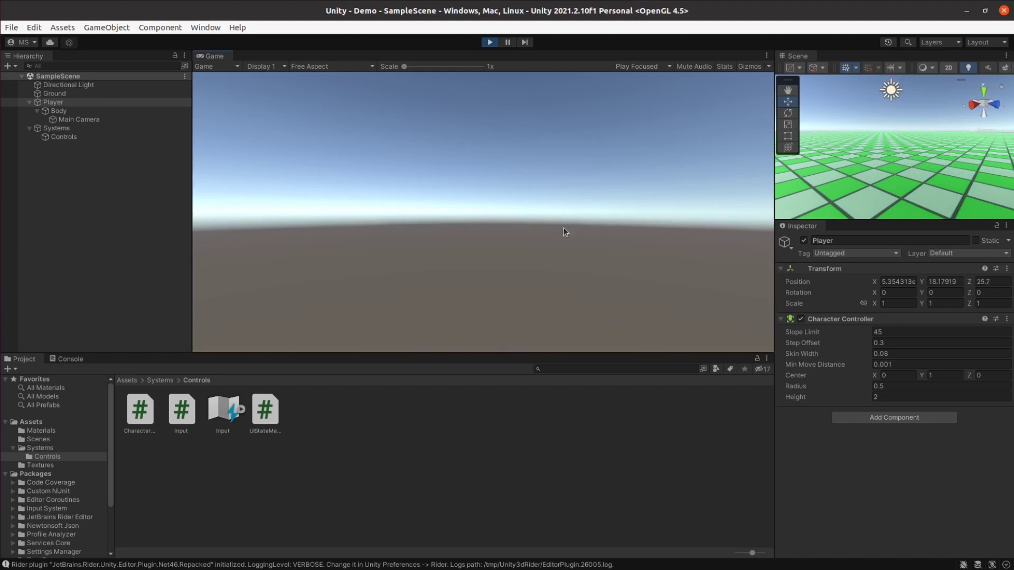
pyautogui.hotkey('alt', 'Tab')
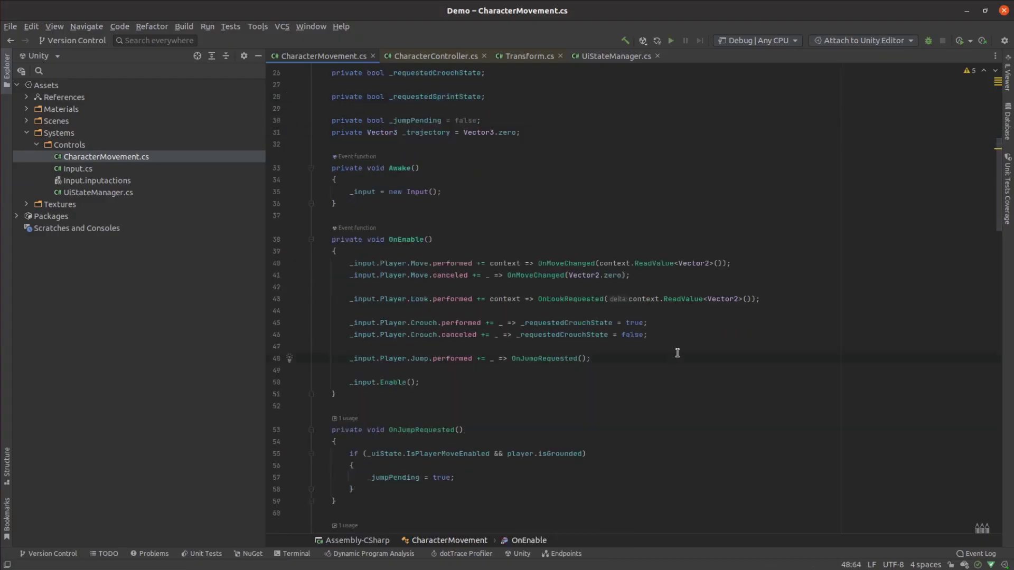
# In OnEnable, subscribe Player.Sprint.performed to set _requestedSprintState to true and Player.Sprint.canceled to set it to false
pyautogui.write('_input.Player.Sprint.perf')
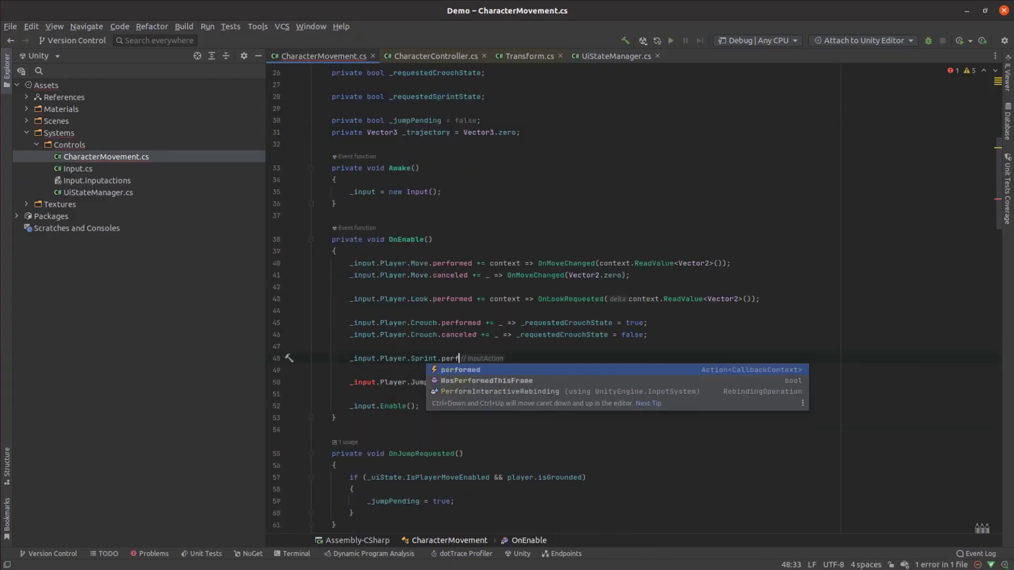
pyautogui.write('ormed += _ => _requestedSprintState = true;')
pyautogui.press('Return')
pyautogui.write('_input.Player.Sprint.canceled += _ => _requestedSprintState = false;')
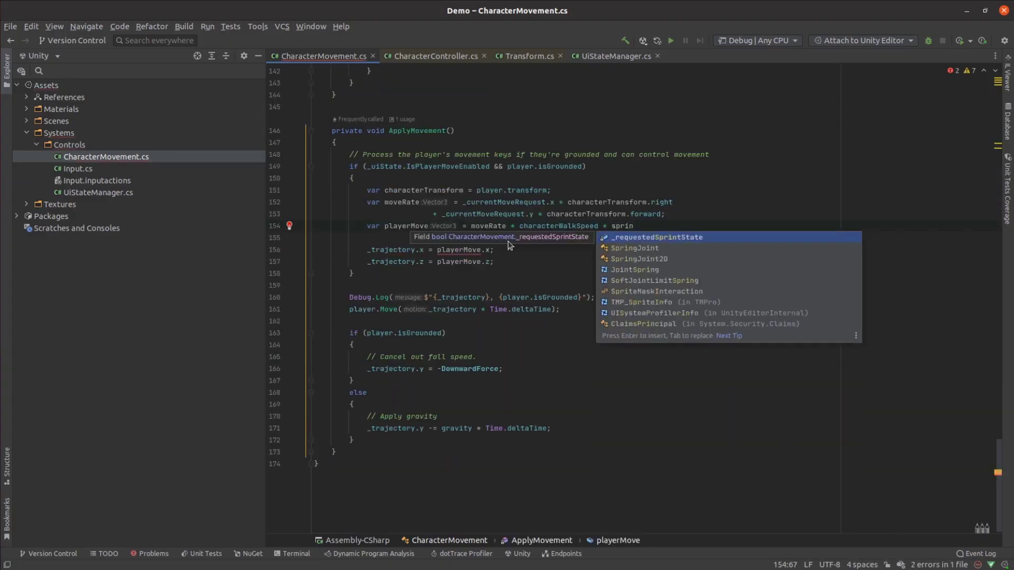
# In ApplyMovement, multiply playerMove by a new sprintModifier variable defined as _requestedSprintState ? 2 : 1
pyautogui.write('tModifier;')
pyautogui.hotkey('alt', 'Return')
pyautogui.press('Return')
pyautogui.write('_requestedSprintState ? 2 : 1')
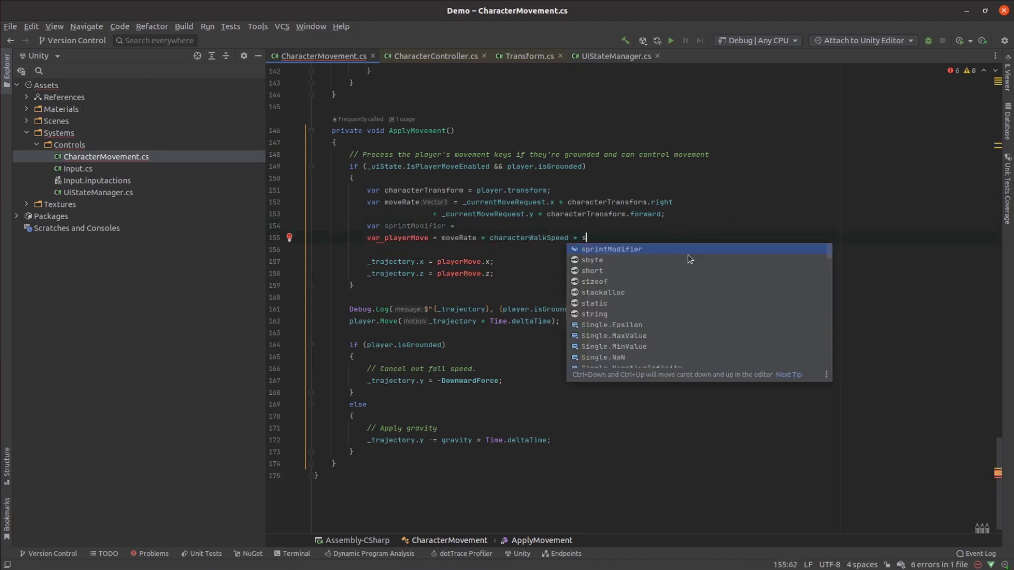
pyautogui.press('Return')
# Add a crouchModifier variable defined as _requestedCrouchState ? 0.3 : 1 and multiply playerMove by it as well
pyautogui.press('Up')
pyautogui.press('End')
pyautogui.press('Return')
pyautogui.write('var crouchModifier = _requestedCrouchState ? 0.3 : 1;')
pyautogui.press('Down')
pyautogui.press('End')
pyautogui.press('Left')
pyautogui.write('* crouchModifier')
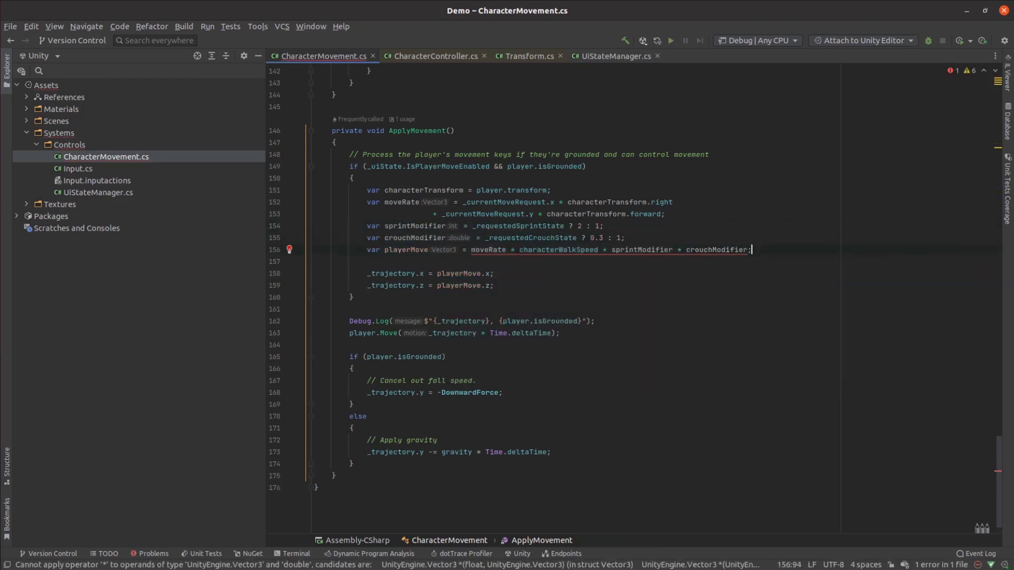
pyautogui.write('y')
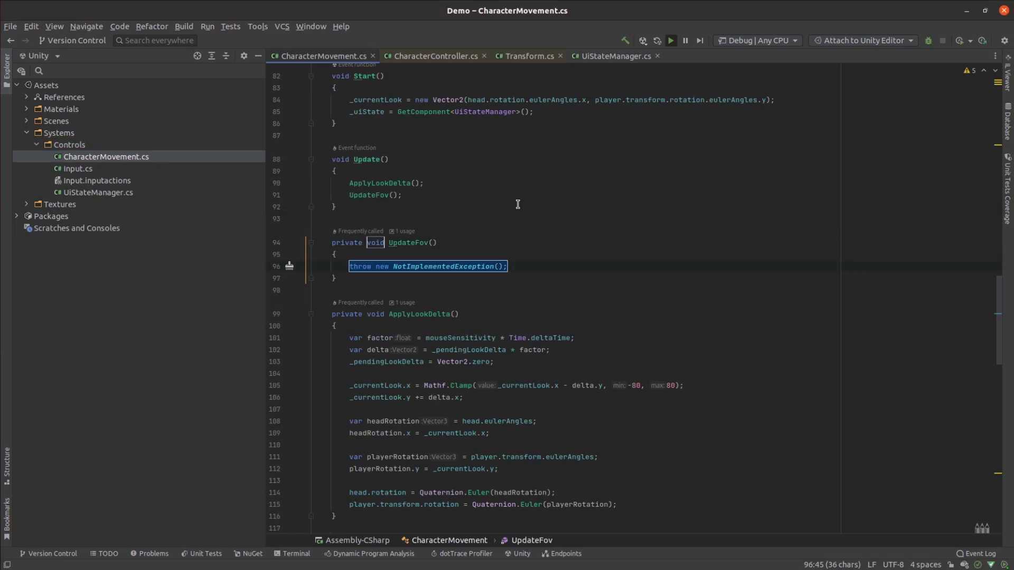
# In UpdateFov, replace the exception with a camera variable from GetComponentInChildren<Camera>() and an existingFov variable holding camera.fieldOfView
pyautogui.write('var camera = GetComponentInChildren<Camera>();')
pyautogui.press('Return')
pyautogui.write('camera = GetComponentInChildren<Camera>(); ')
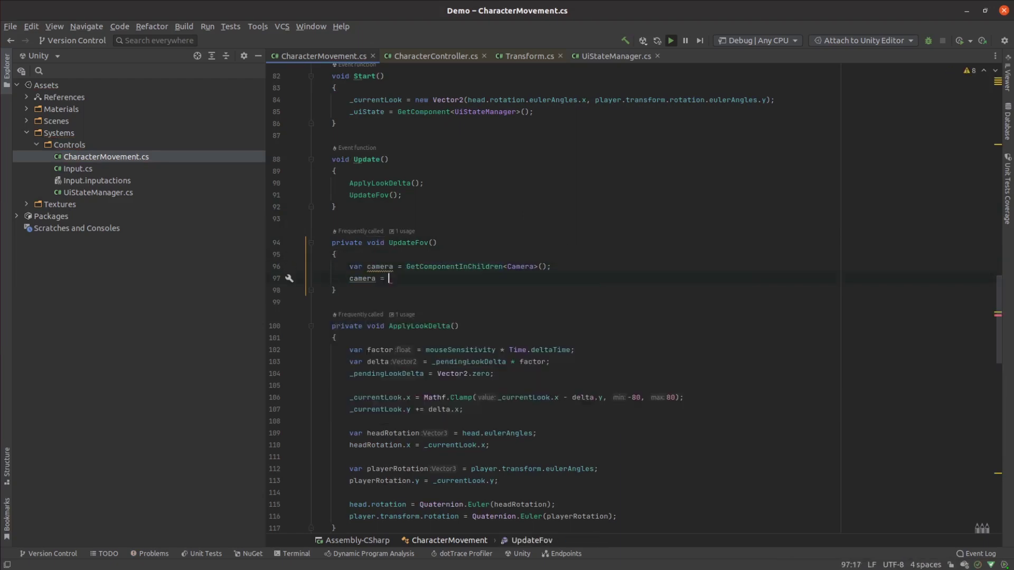
pyautogui.write('var existingFov = camera.fieldOfView;')
pyautogui.press('Return')
# Define preferredFov as 90 when _requestedSprintState && _uiState.IsPlayerMoveEnabled, otherwise 60, and move camera.fieldOfView from existingFov toward it with Mathf.MoveTowards
pyautogui.write('var preferredFov = _requestedSprintState && _uiState.')
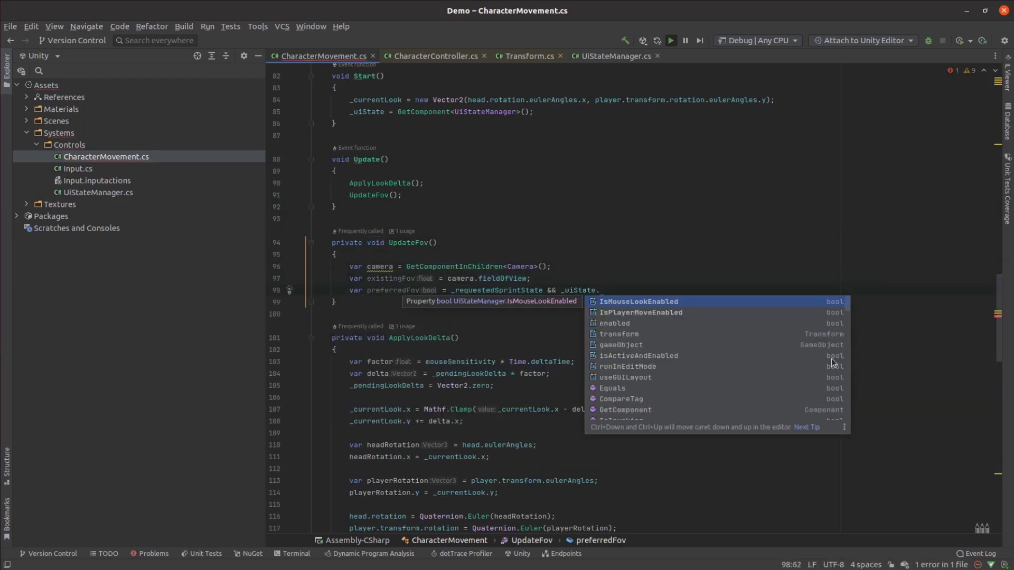
pyautogui.write('IsPlayerMoveEnabled; ? 90 : 60')
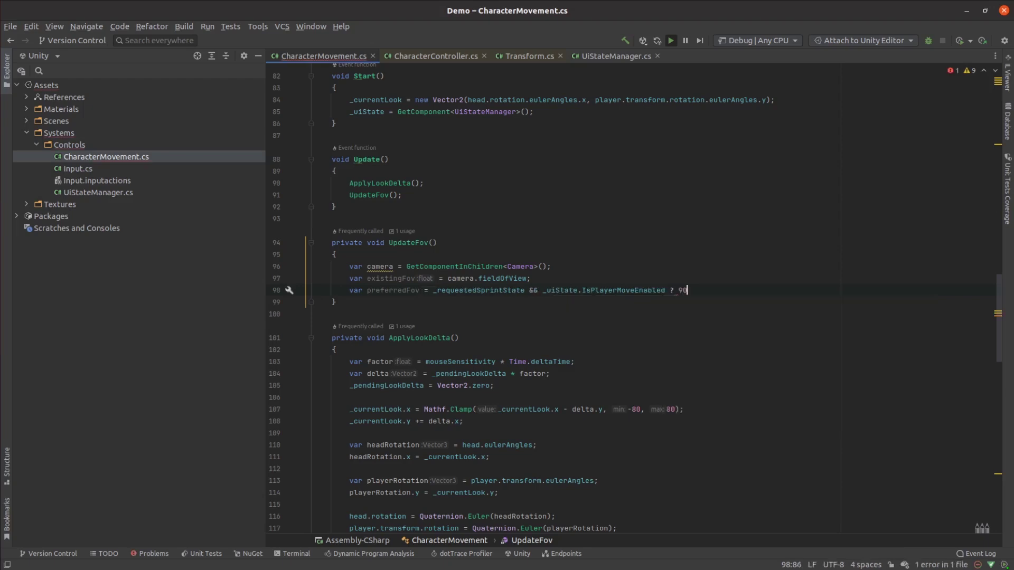
pyautogui.press('Return')
pyautogui.press('Return')
pyautogui.write('camera.fieldOfView = Mathf.MoveTowards(existingFov, preferredFov,')
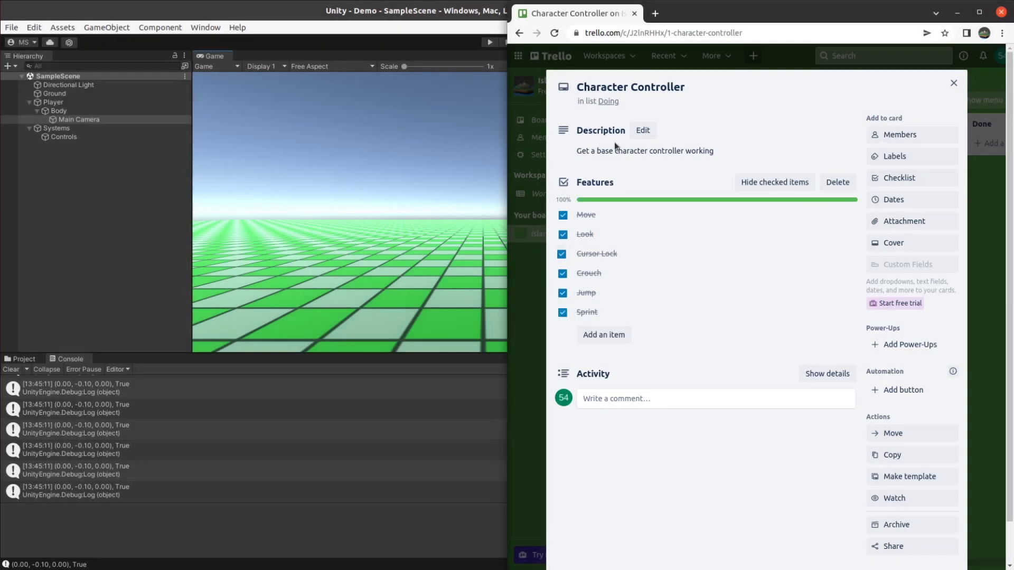
# In Trello, close the Character Controller card and move the Doing list after the Done list
pyautogui.press('Escape')
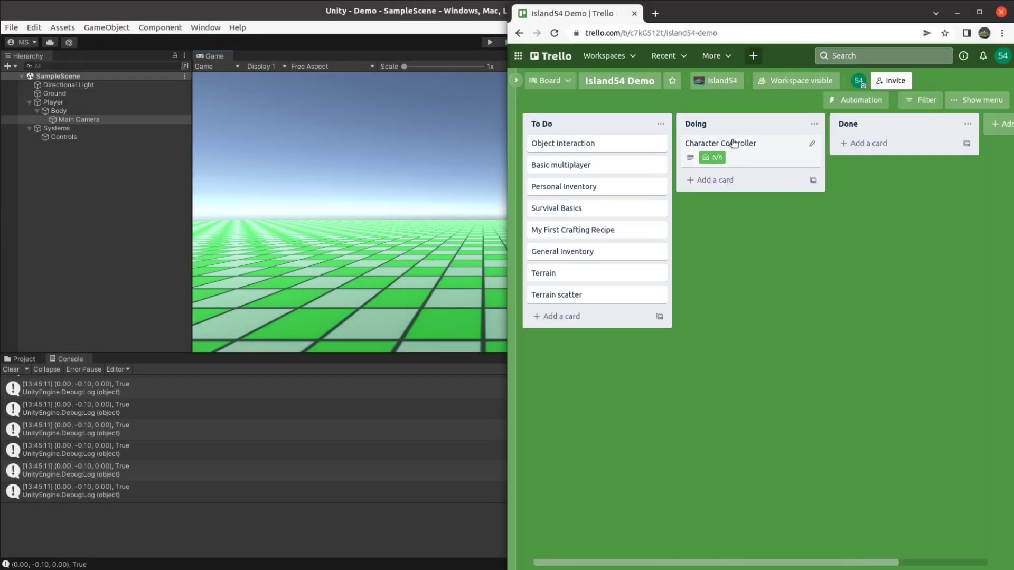
pyautogui.moveTo(731, 133); pyautogui.dragTo(879, 136)
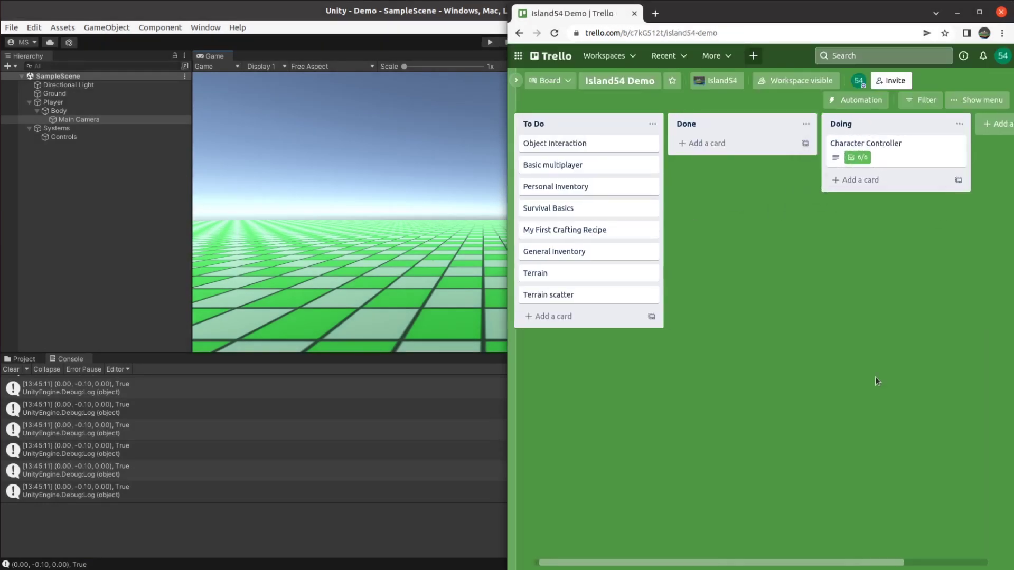